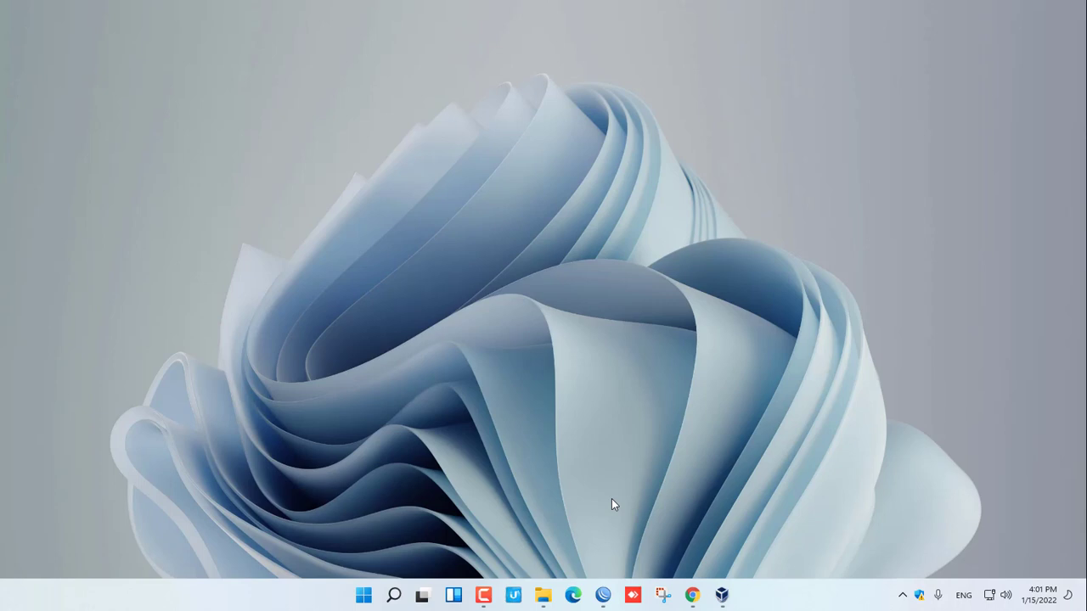
- Launch Google Chrome from the taskbar on a new Google search tab
{"action": "left_click", "coordinate": [693, 599]}
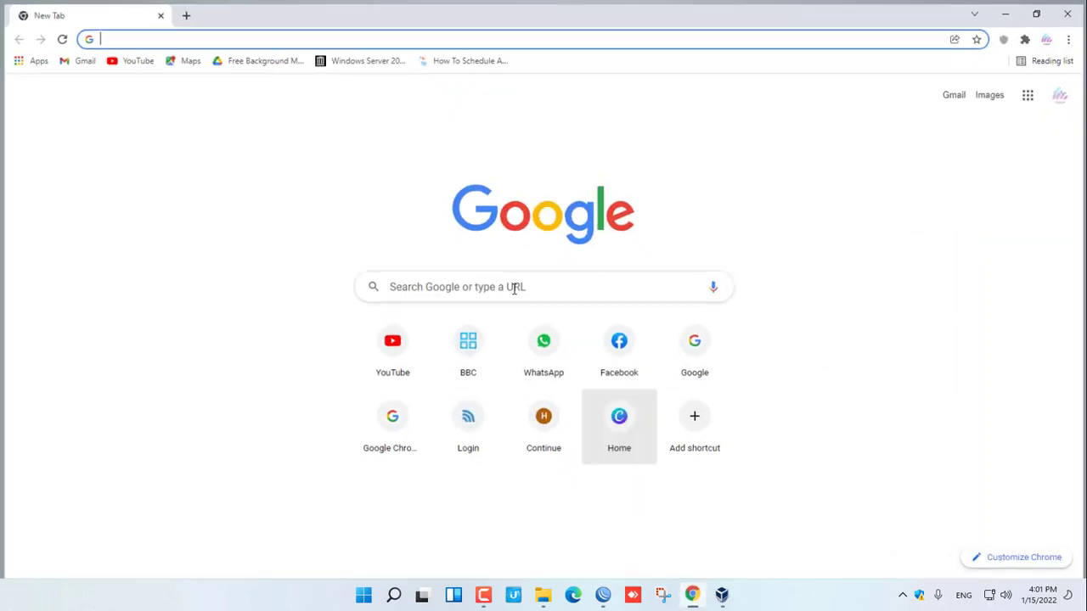
- Search Google for 'windows server 2012 r2 iso' and skim the results
{"action": "left_click", "coordinate": [244, 36]}
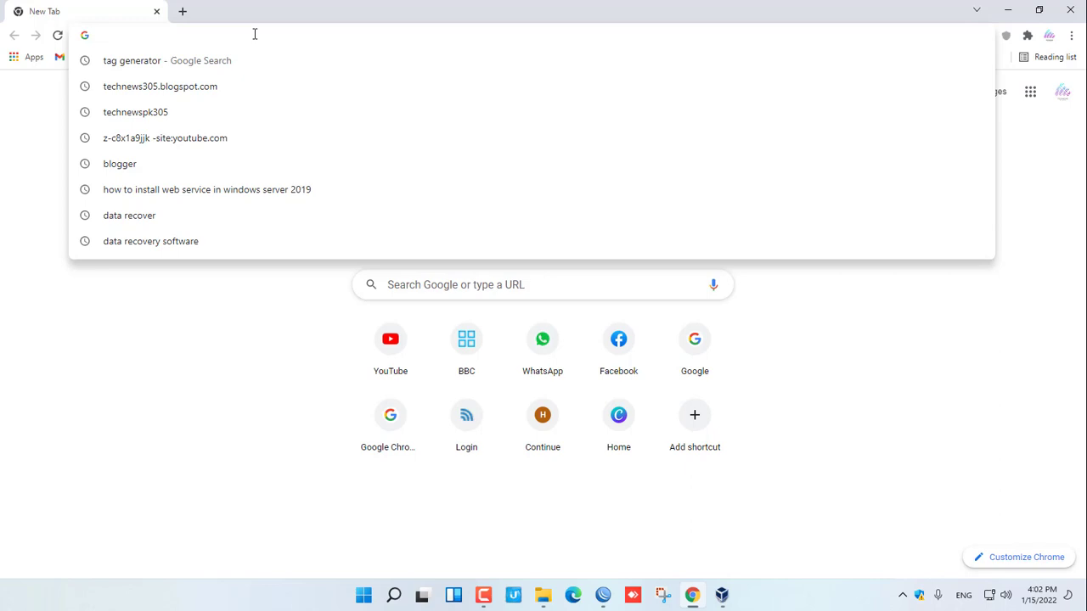
{"action": "type", "text": "wind"}
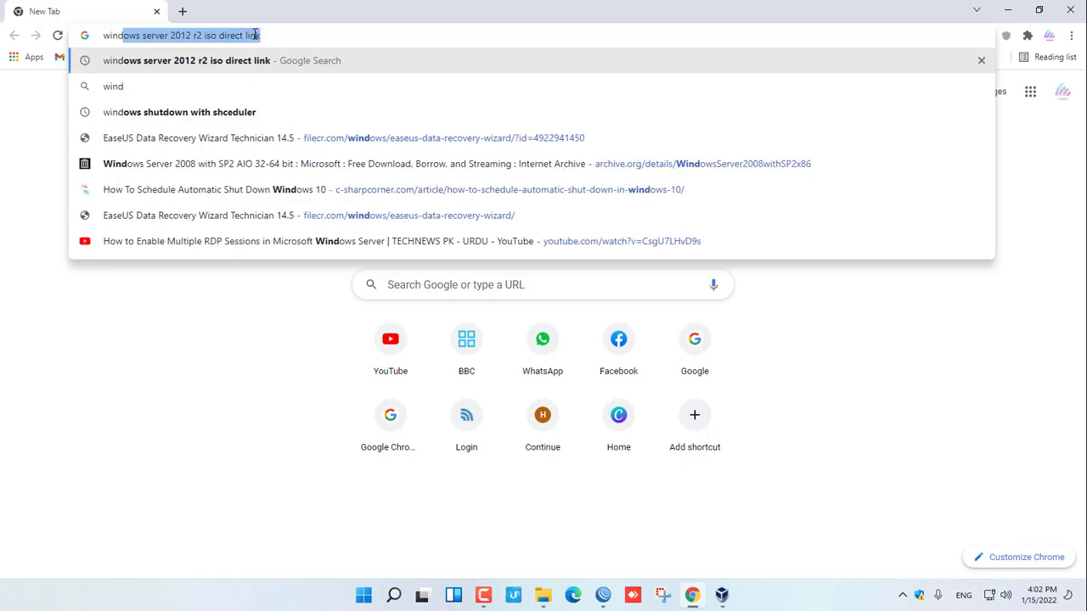
{"action": "type", "text": "ows server 2012"}
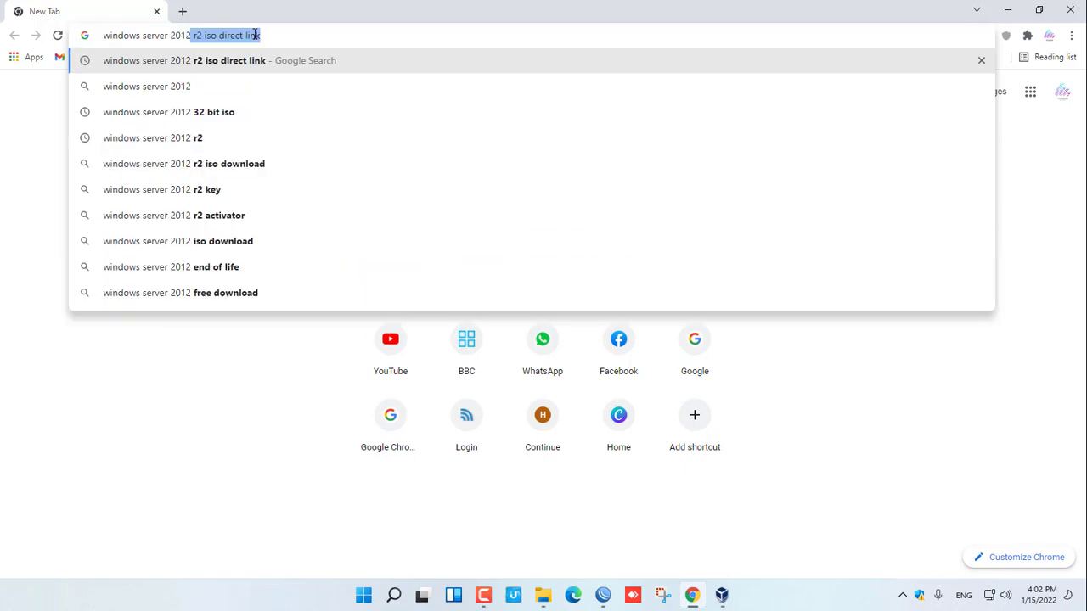
{"action": "type", "text": " r2 iso di"}
{"action": "key", "text": "BackSpace"}
{"action": "key", "text": "BackSpace"}
{"action": "key", "text": "BackSpace"}
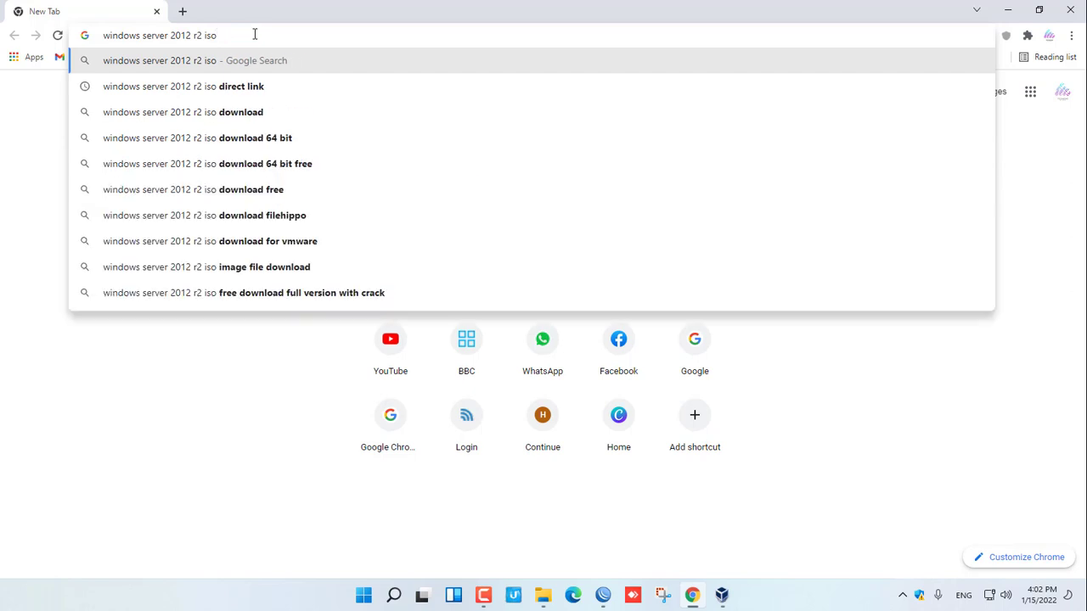
{"action": "key", "text": "Return"}
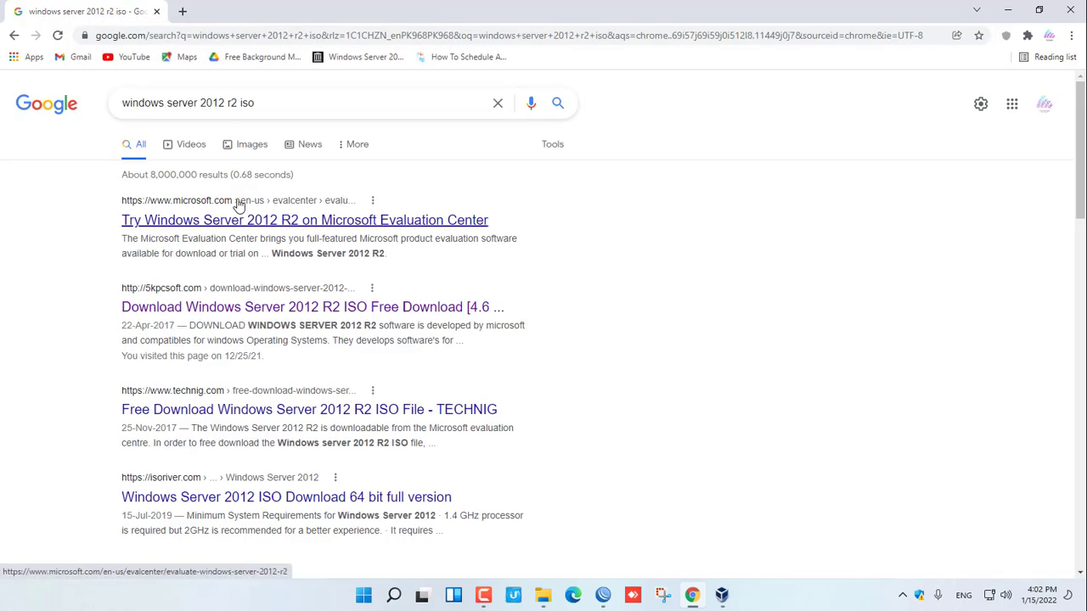
{"action": "scroll", "coordinate": [239, 205], "scroll_direction": "down", "scroll_amount": 5}
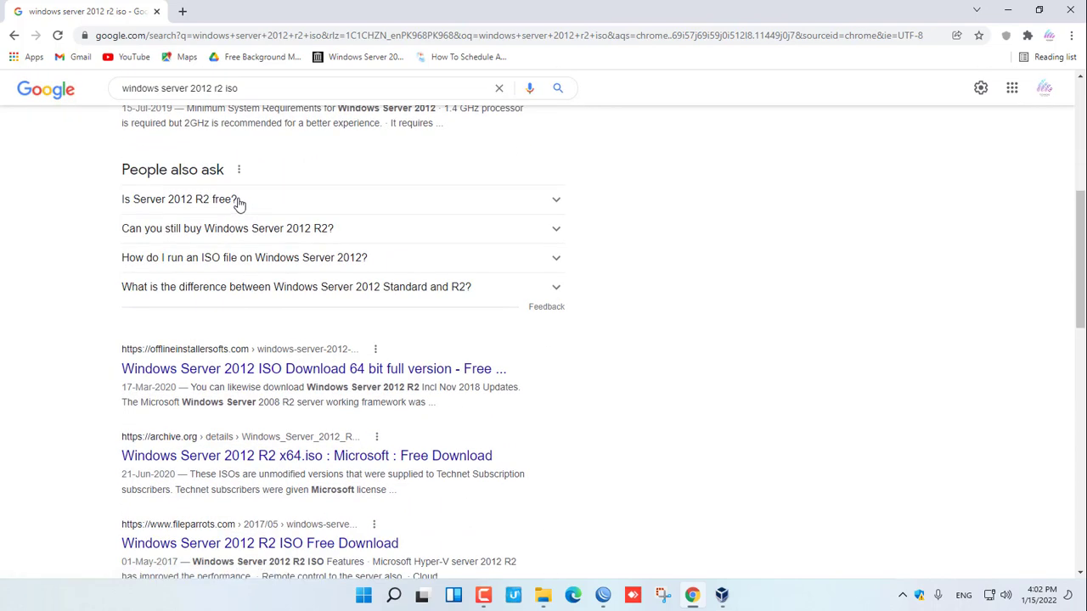
{"action": "scroll", "coordinate": [238, 205], "scroll_direction": "down", "scroll_amount": 3}
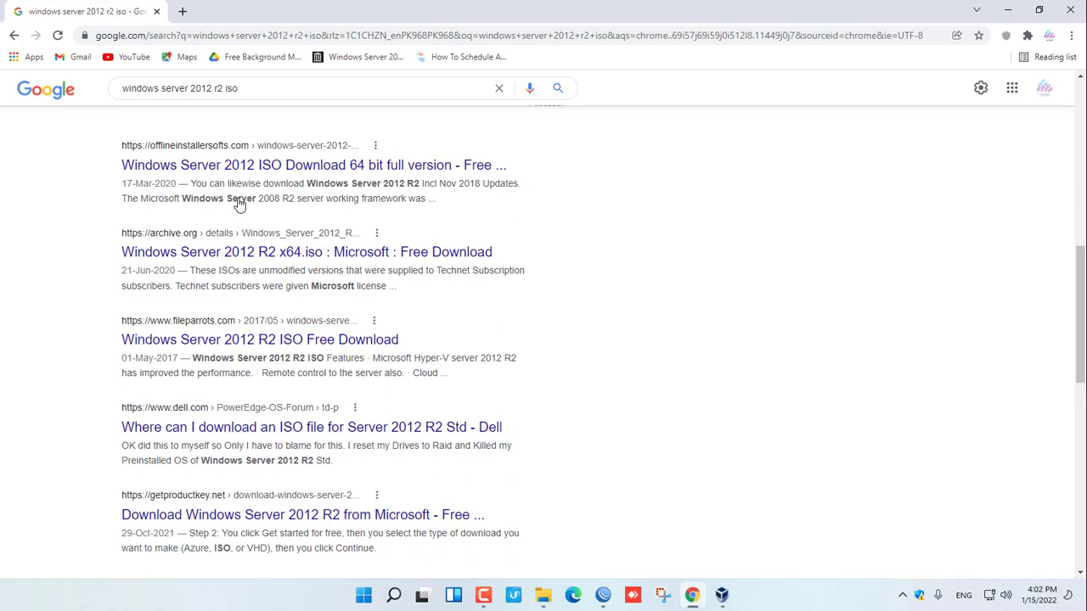
{"action": "scroll", "coordinate": [239, 204], "scroll_direction": "up", "scroll_amount": 8}
- Refine the search with 'get into pc' and open the getintopc Windows Server 2012 R2 result
{"action": "left_click", "coordinate": [314, 103]}
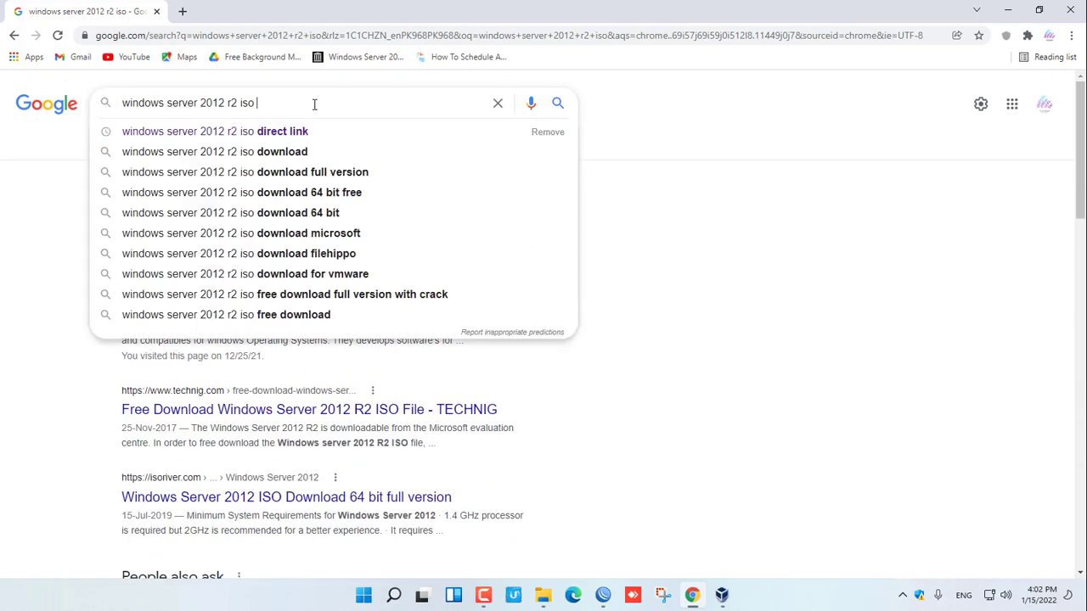
{"action": "type", "text": "get into"}
{"action": "key", "text": "Return"}
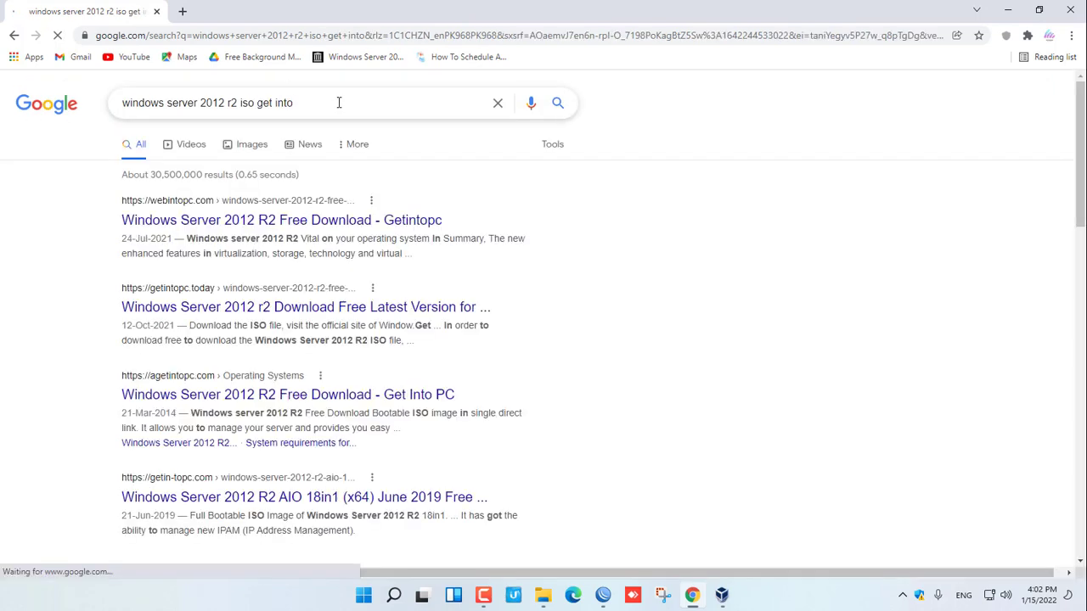
{"action": "type", "text": "pc"}
{"action": "key", "text": "Return"}
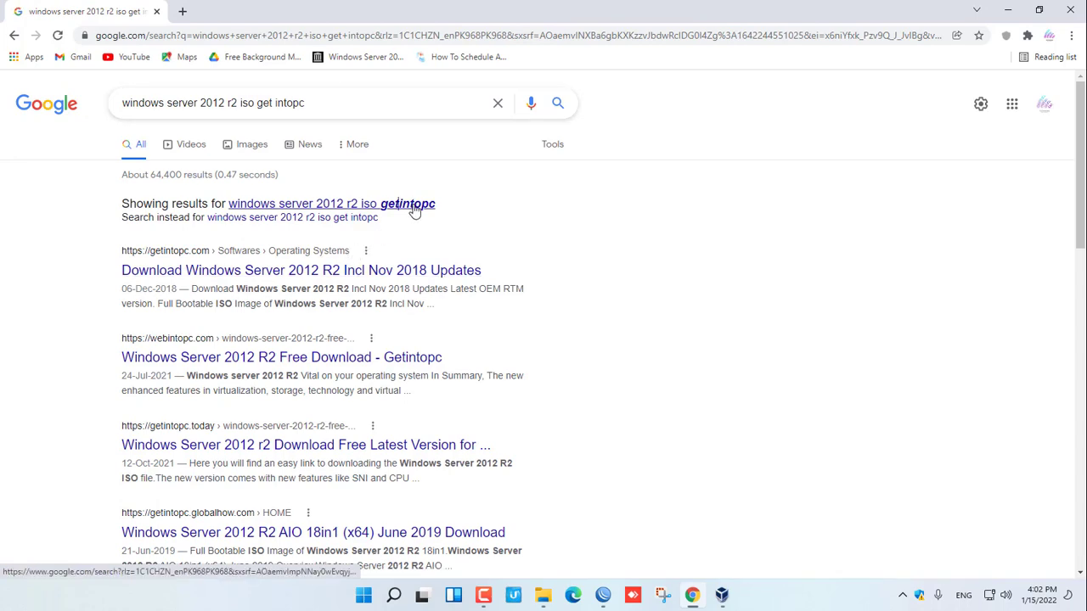
{"action": "left_click", "coordinate": [270, 279]}
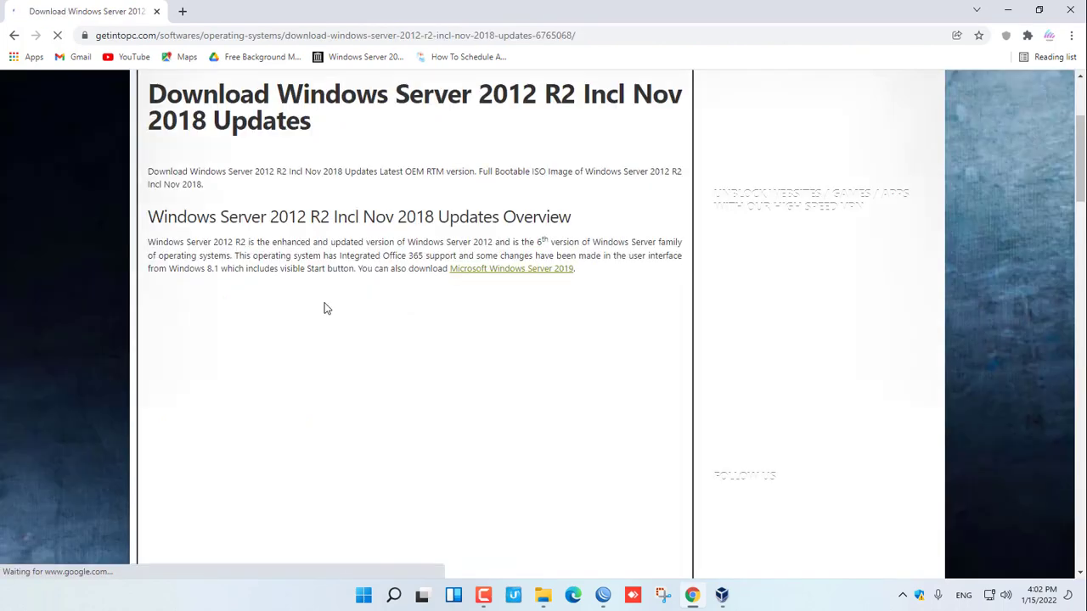
- Start the 64-bit x64 (6.7 GB) ISO download from the getintopc page
{"action": "scroll", "coordinate": [327, 308], "scroll_direction": "down", "scroll_amount": 10}
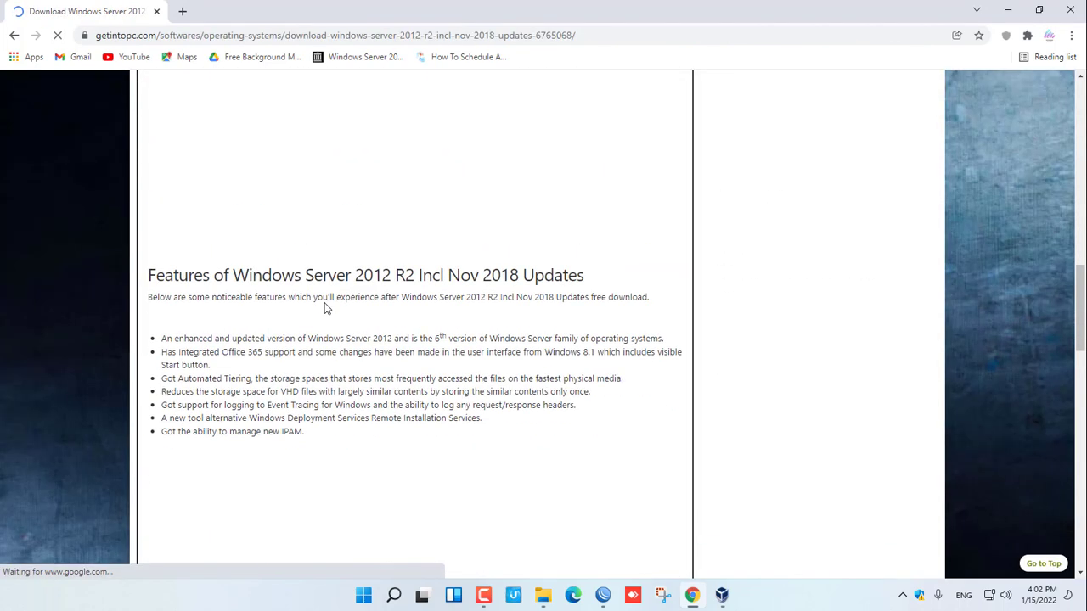
{"action": "scroll", "coordinate": [326, 308], "scroll_direction": "down", "scroll_amount": 5}
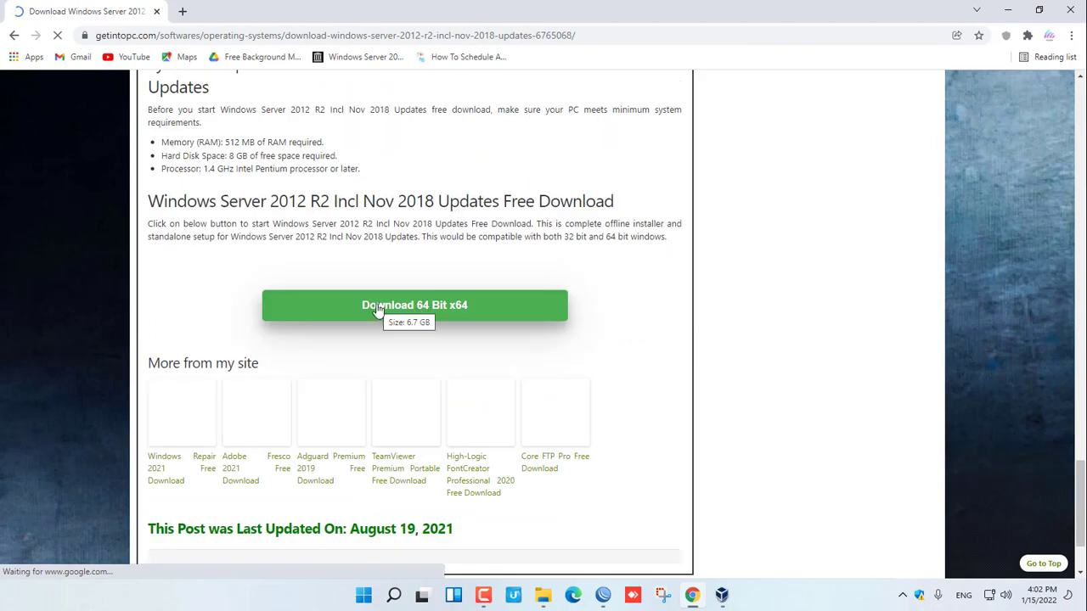
{"action": "left_click", "coordinate": [379, 312]}
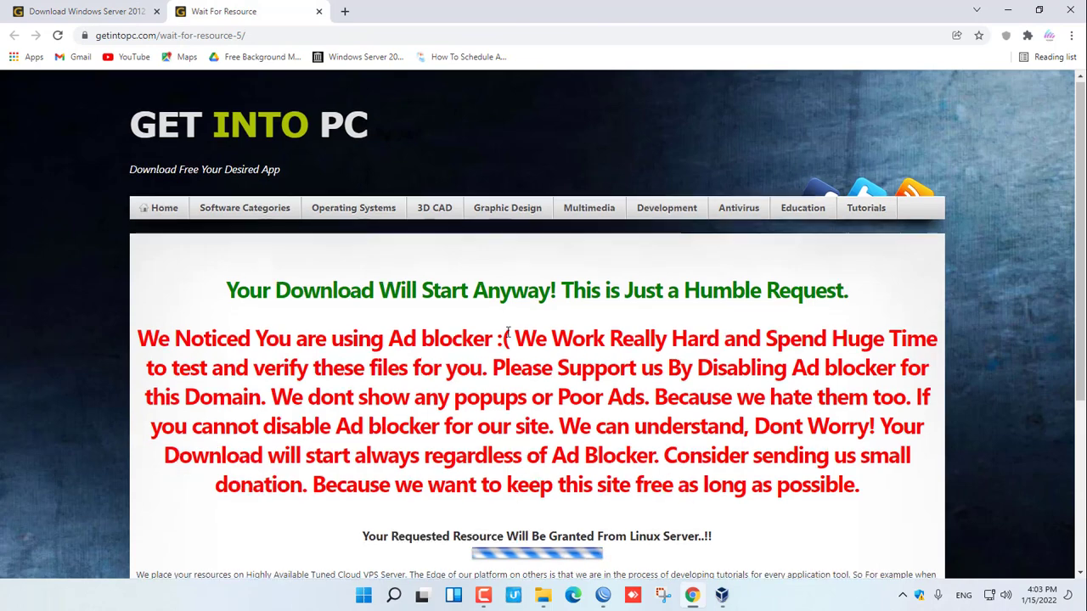
{"action": "scroll", "coordinate": [509, 331], "scroll_direction": "down", "scroll_amount": 3}
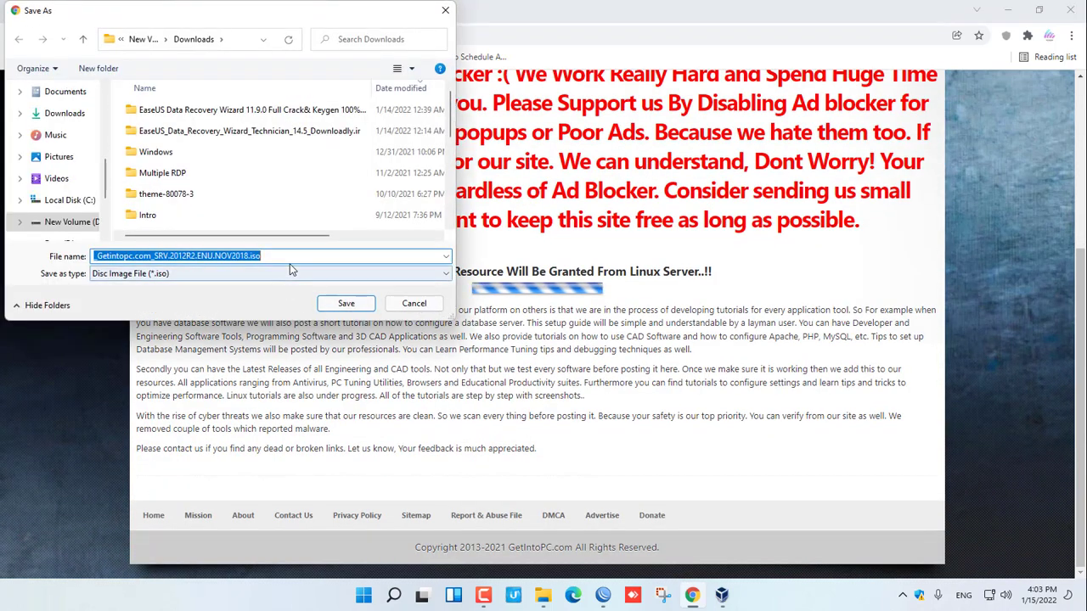
- Save the Windows Server 2012 R2 ISO to Downloads, then cancel it in the downloads list
{"action": "left_click", "coordinate": [344, 305]}
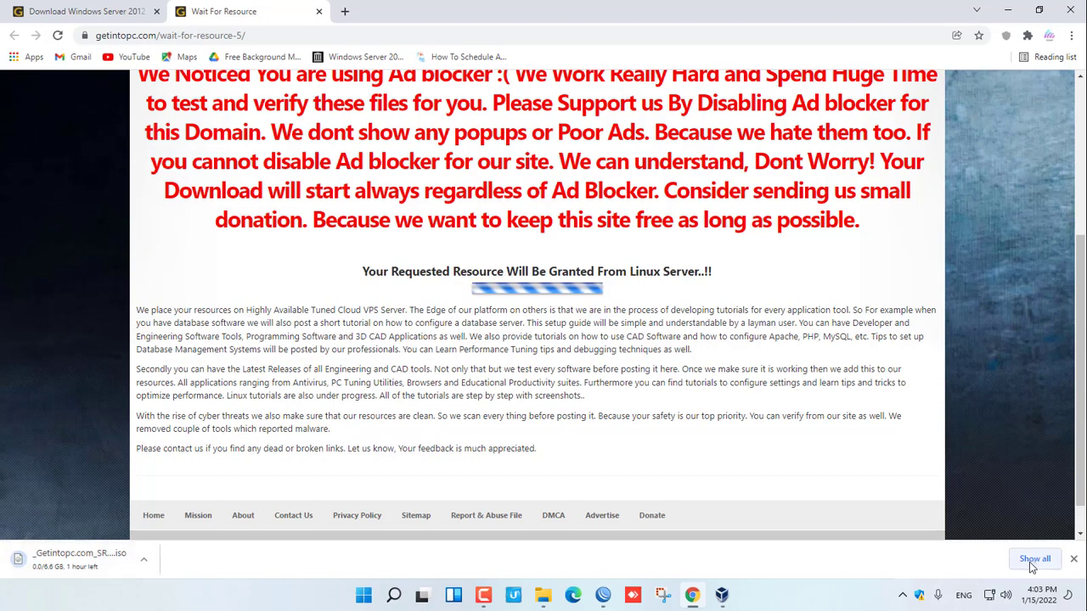
{"action": "left_click", "coordinate": [1034, 558]}
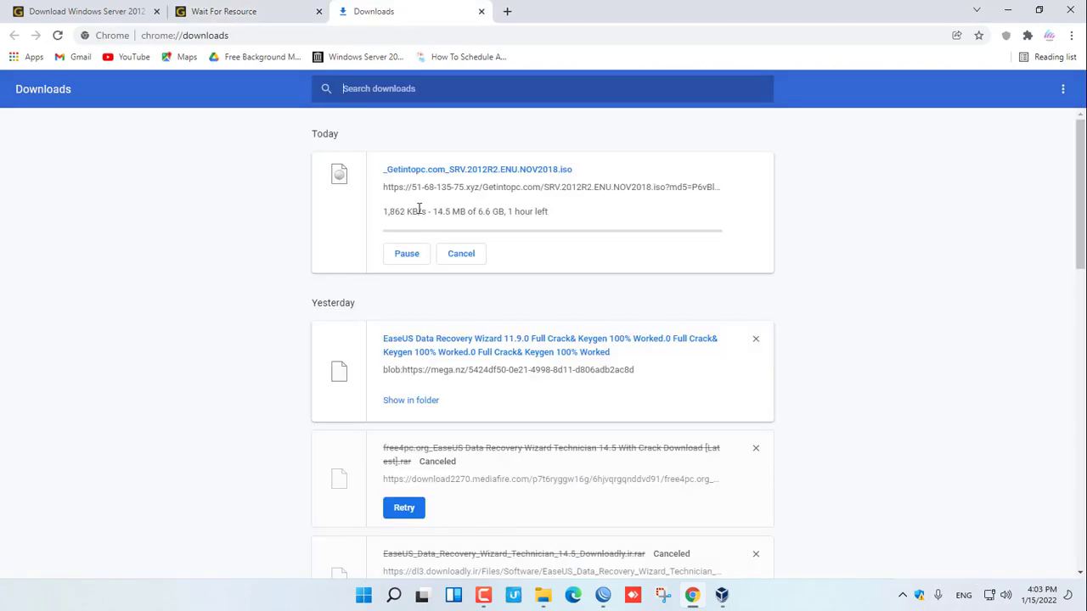
{"action": "left_click", "coordinate": [458, 254]}
- Return to the Wait For Resource page and minimize the Data (E:) window to clear the desktop
{"action": "left_click", "coordinate": [246, 16]}
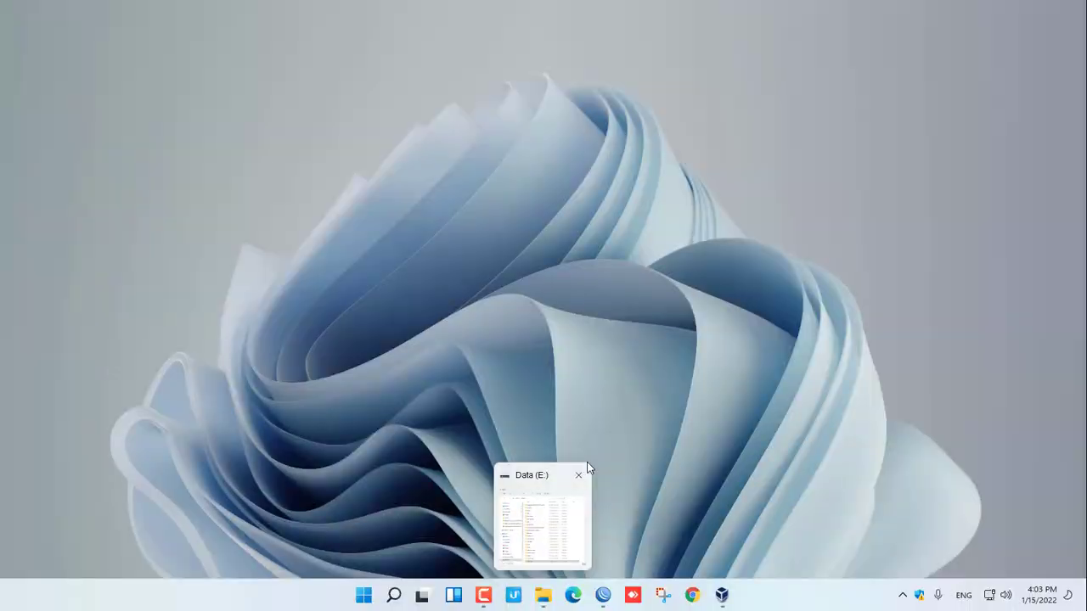
{"action": "left_click", "coordinate": [543, 595]}
{"action": "left_click", "coordinate": [543, 594]}
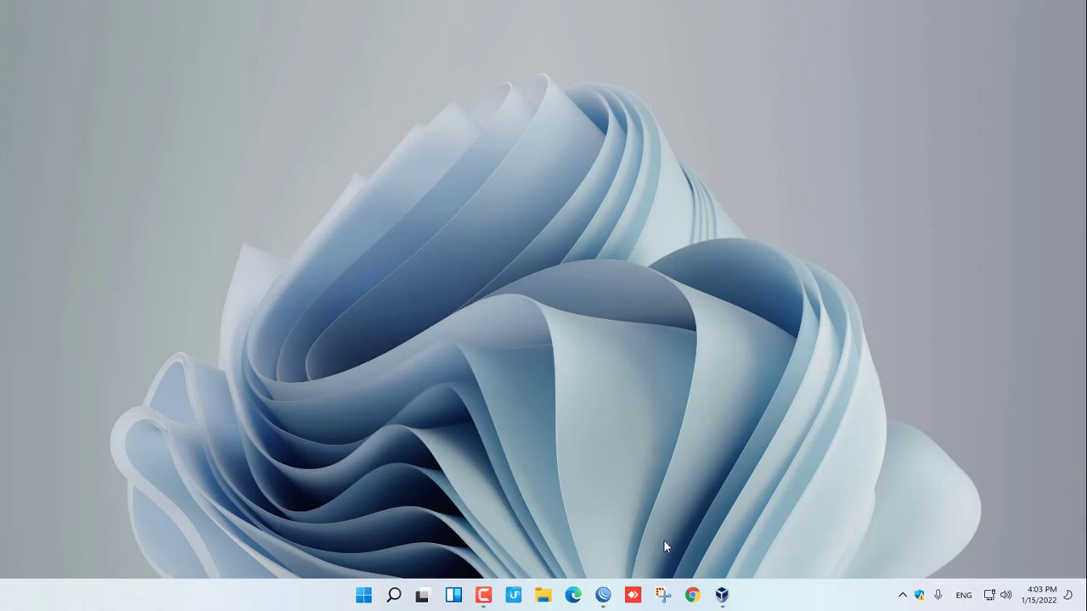
- Open VirtualBox and start a new machine named 'win server 2012', Windows 2012 (64-bit)
{"action": "left_click", "coordinate": [723, 594]}
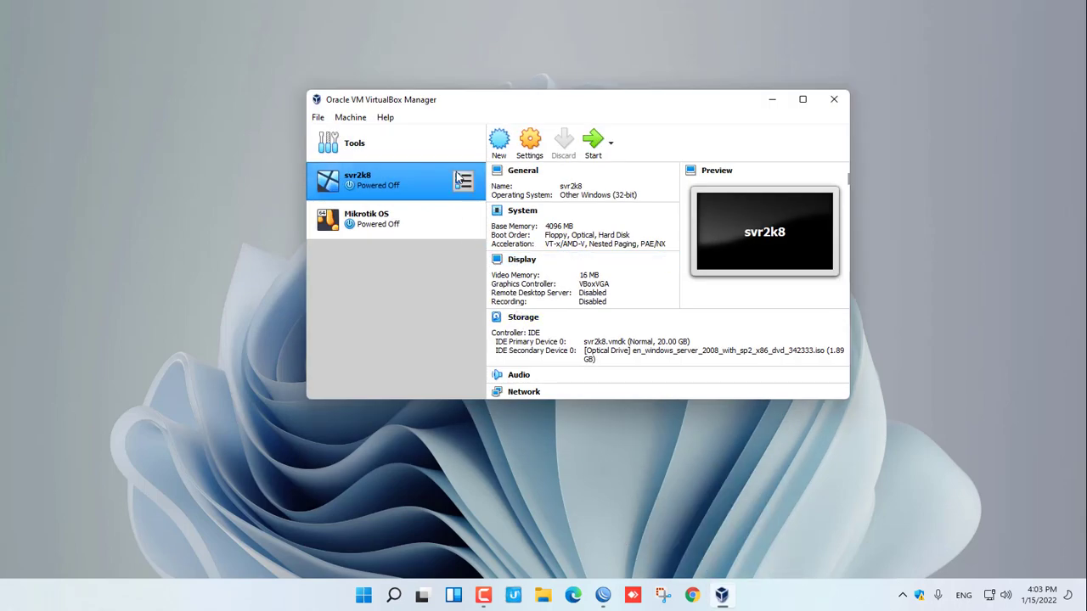
{"action": "left_click", "coordinate": [500, 140]}
{"action": "type", "text": "win se"}
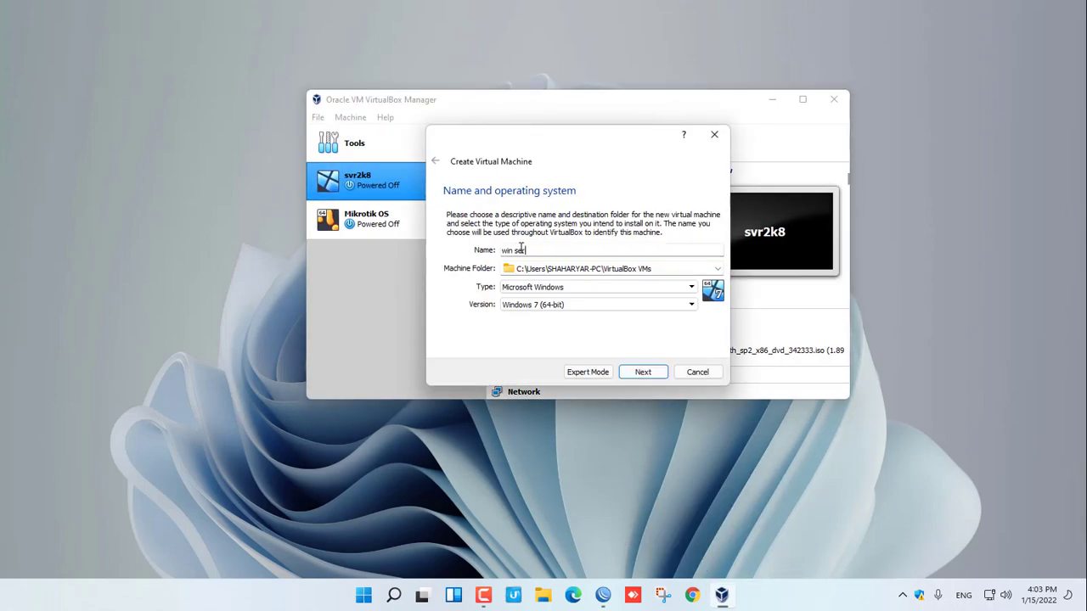
{"action": "type", "text": "rver 2"}
{"action": "type", "text": "012"}
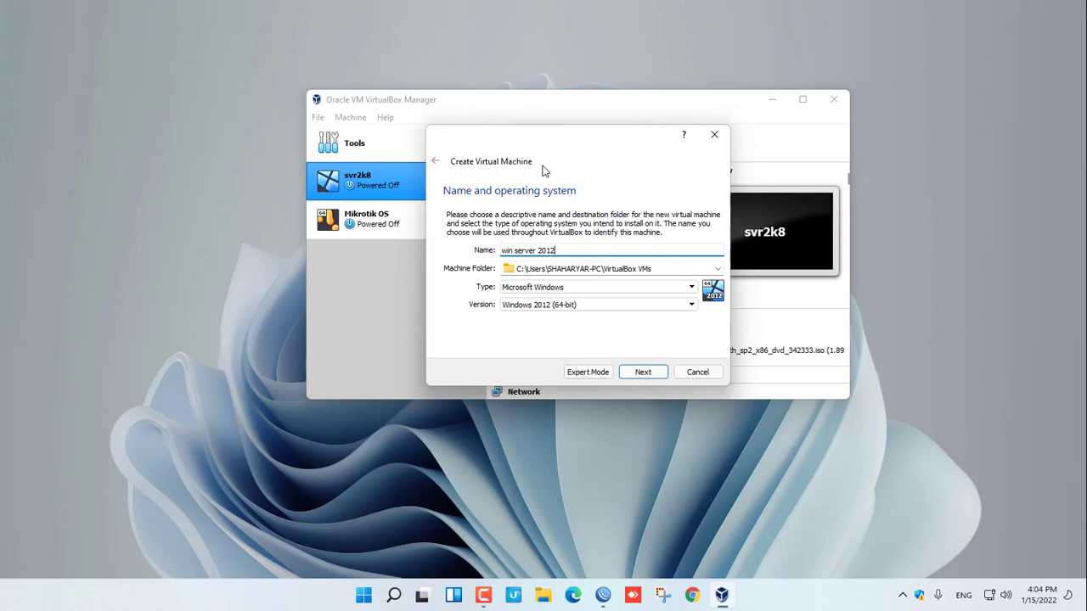
{"action": "left_click_drag", "start_coordinate": [516, 139], "coordinate": [603, 180]}
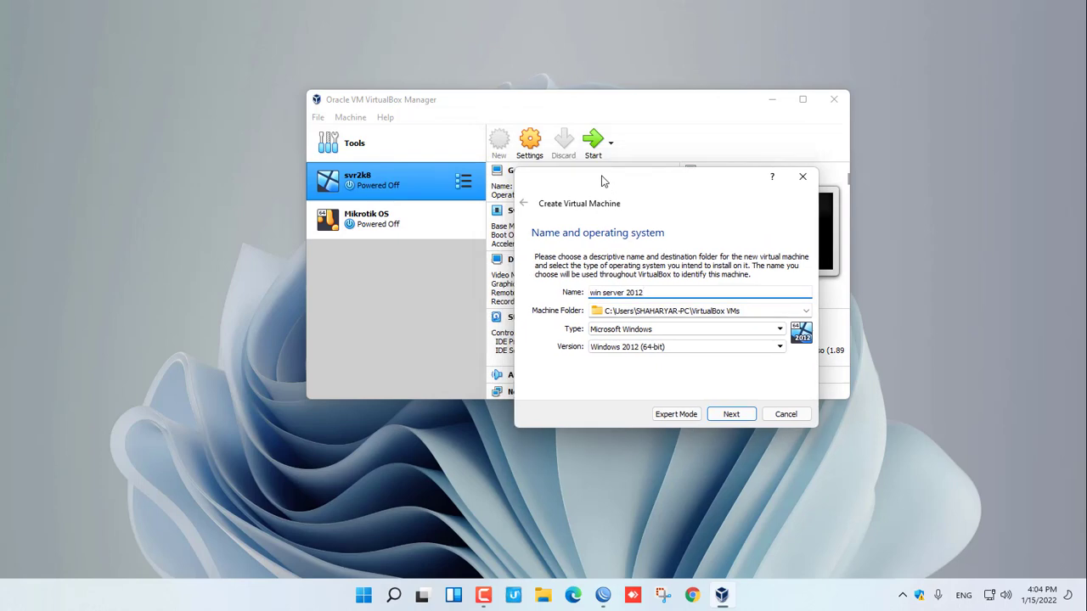
{"action": "left_click_drag", "start_coordinate": [603, 180], "coordinate": [567, 173]}
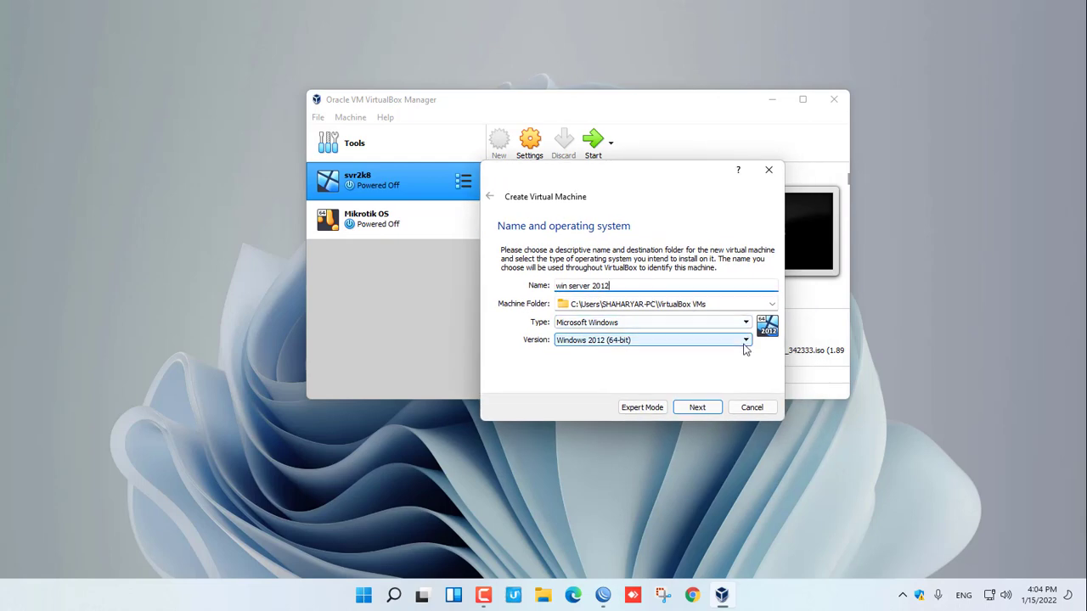
- Set the machine folder to E:\VM Winows\Windows server2012\Windows server 2012
{"action": "left_click", "coordinate": [771, 305]}
{"action": "left_click", "coordinate": [584, 327]}
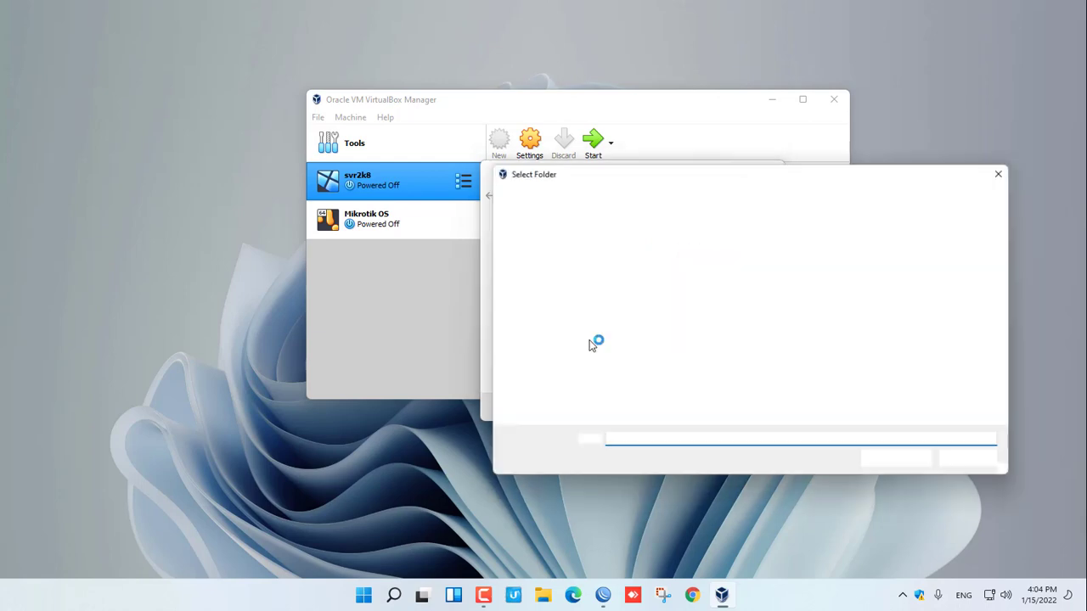
{"action": "left_click", "coordinate": [533, 392]}
{"action": "scroll", "coordinate": [608, 383], "scroll_direction": "down", "scroll_amount": 3}
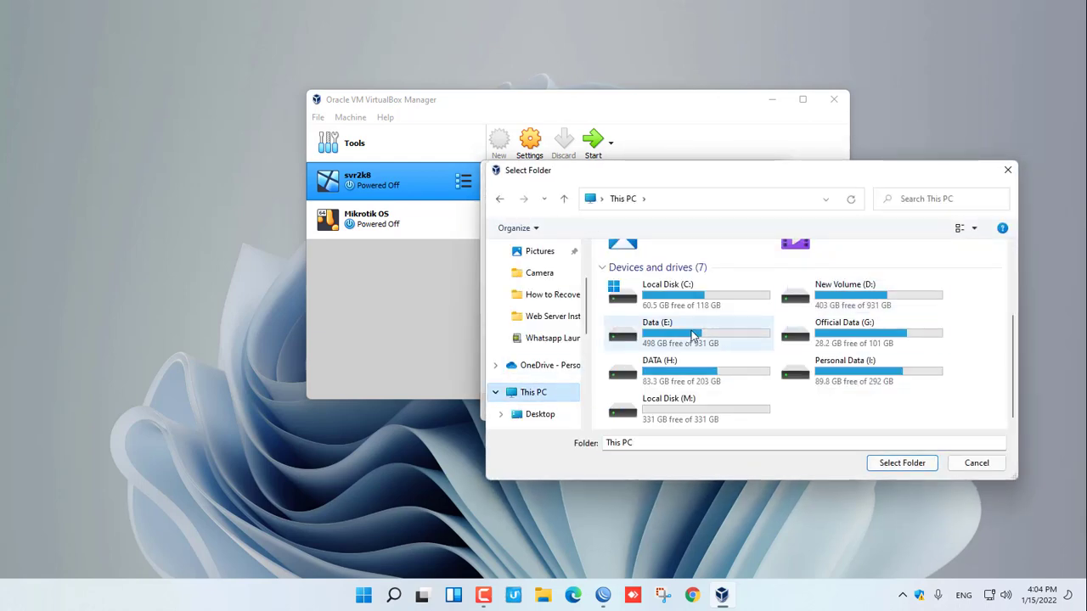
{"action": "double_click", "coordinate": [651, 322]}
{"action": "double_click", "coordinate": [638, 371]}
{"action": "double_click", "coordinate": [657, 312]}
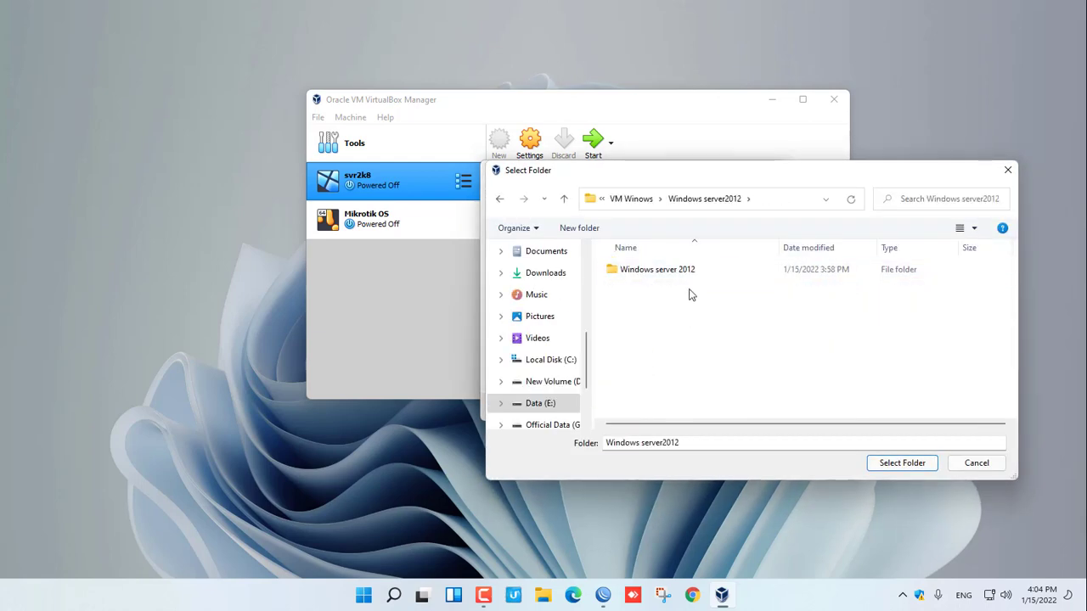
{"action": "double_click", "coordinate": [686, 270]}
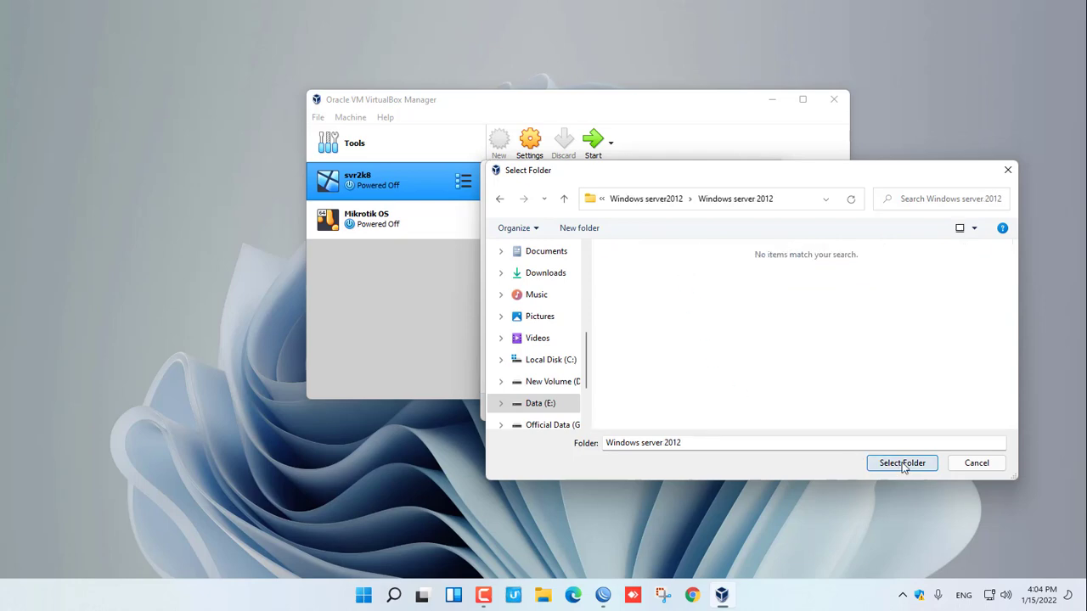
{"action": "left_click", "coordinate": [903, 464]}
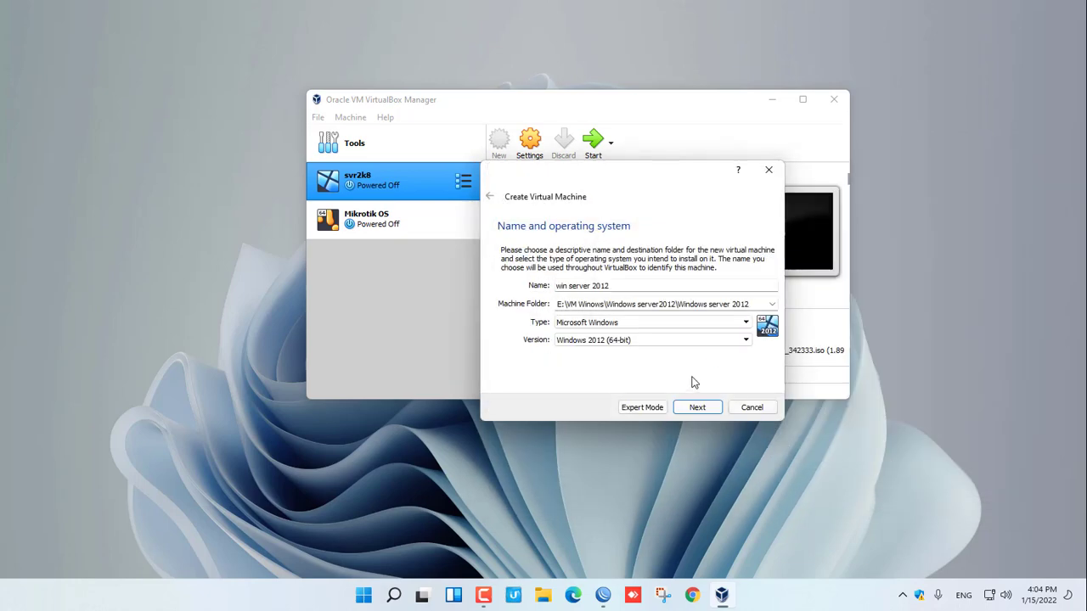
- Set the version to Other Windows (64-bit) and memory to 4096 MB
{"action": "left_click", "coordinate": [646, 339]}
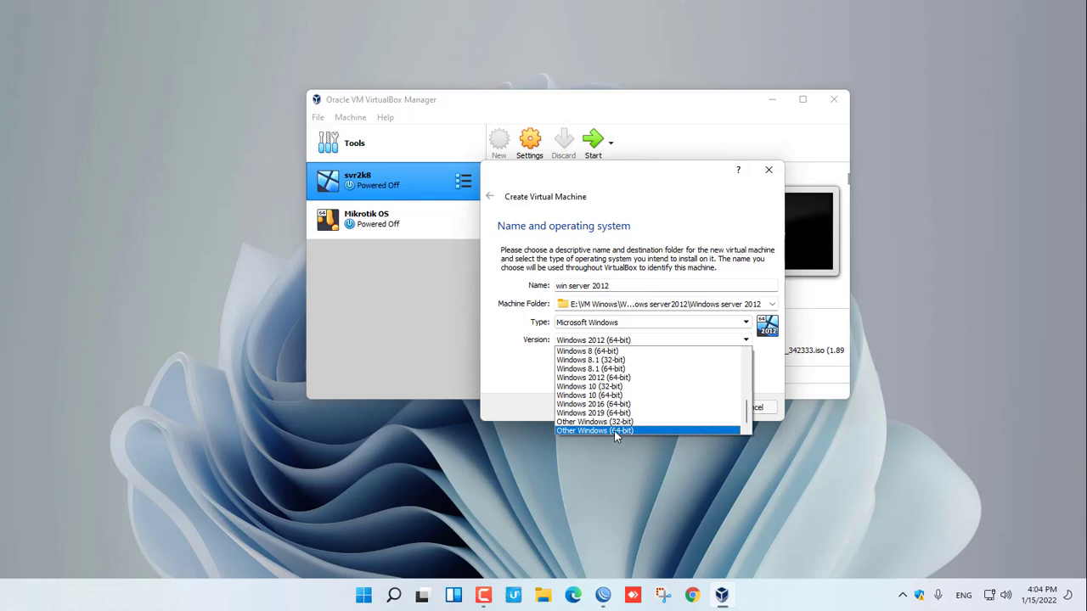
{"action": "left_click", "coordinate": [614, 430]}
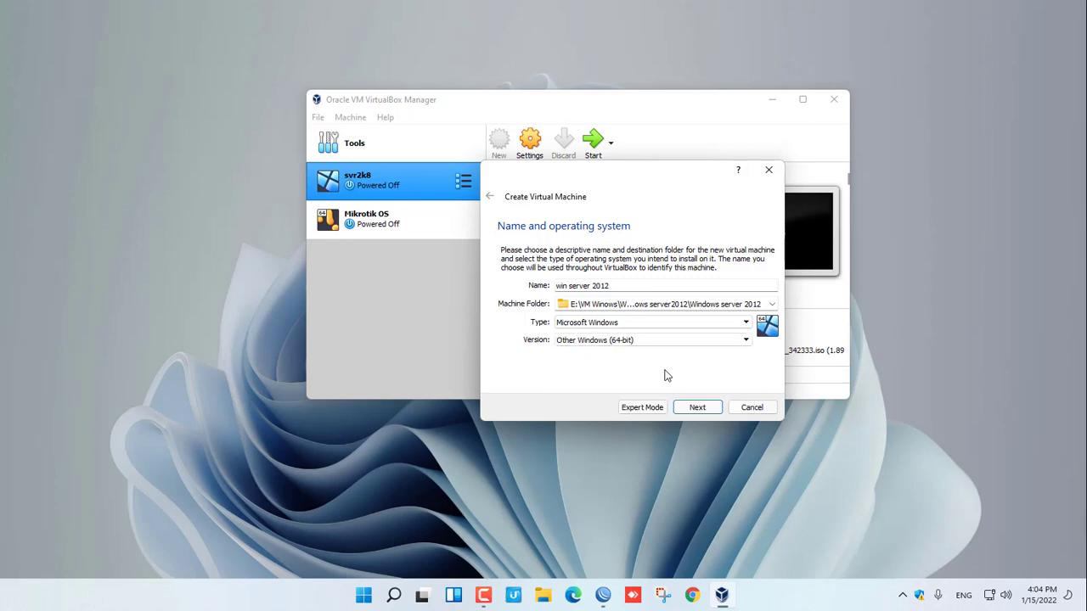
{"action": "left_click", "coordinate": [698, 409]}
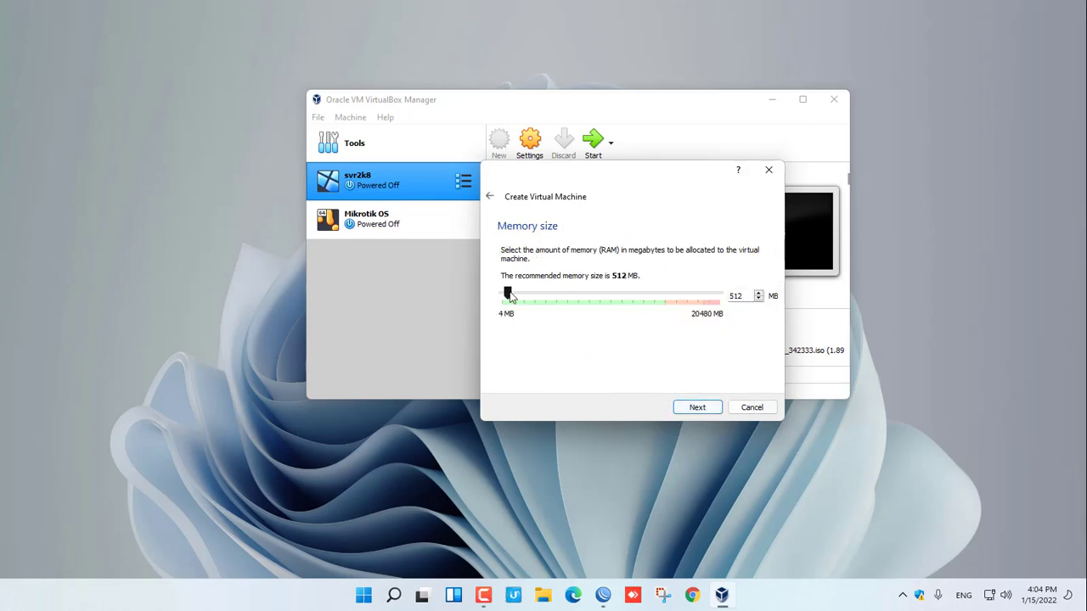
{"action": "left_click_drag", "start_coordinate": [507, 293], "coordinate": [547, 300]}
{"action": "left_click", "coordinate": [697, 409]}
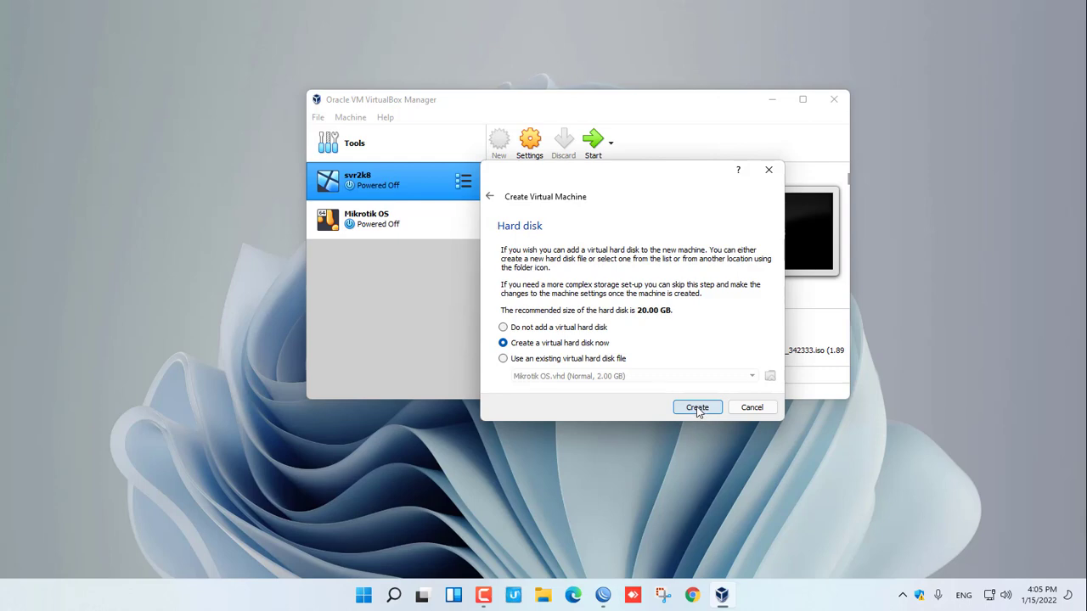
- Create a new 20 GB VMDK virtual hard disk and finish creating the machine
{"action": "left_click", "coordinate": [697, 408]}
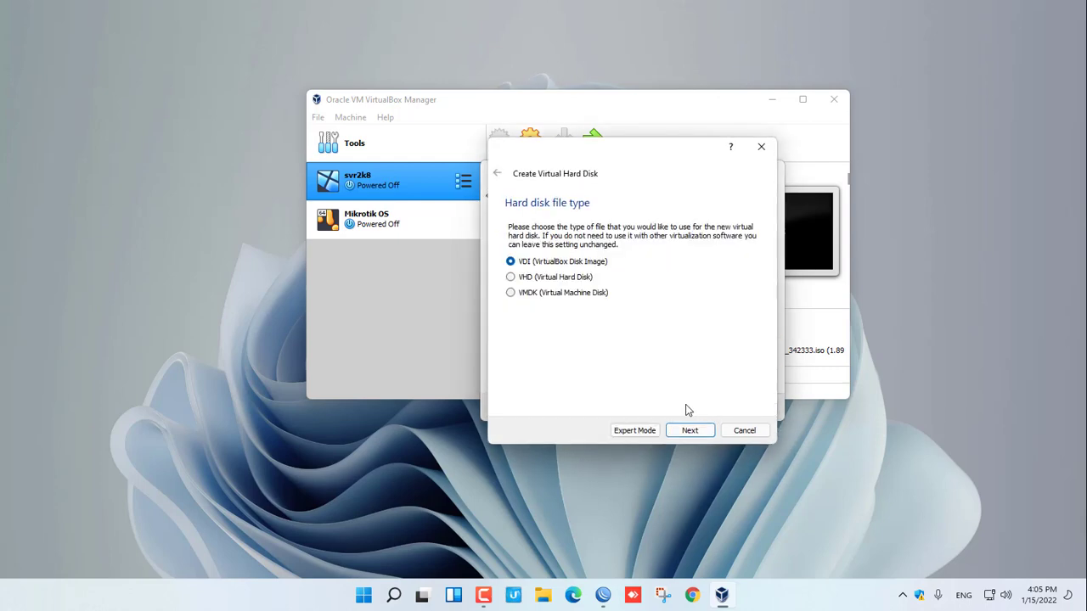
{"action": "left_click", "coordinate": [534, 294]}
{"action": "left_click", "coordinate": [684, 434]}
{"action": "left_click", "coordinate": [690, 431]}
{"action": "left_click", "coordinate": [695, 432]}
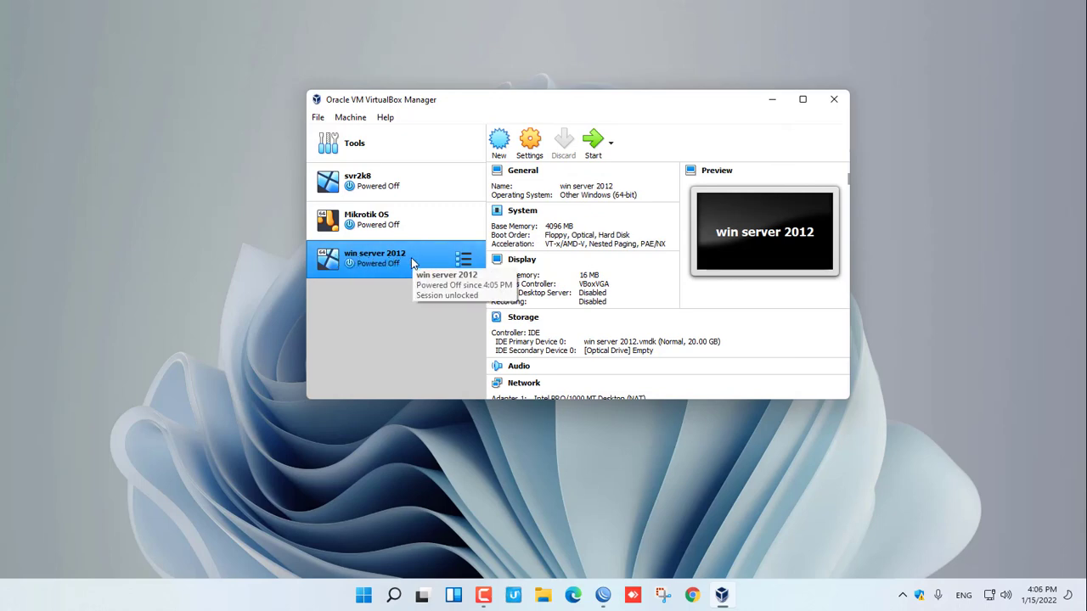
- Attach 2012.R2VL.ESD.ENU.FEB2017.iso to the machine's empty optical drive in Storage settings
{"action": "left_click", "coordinate": [529, 157]}
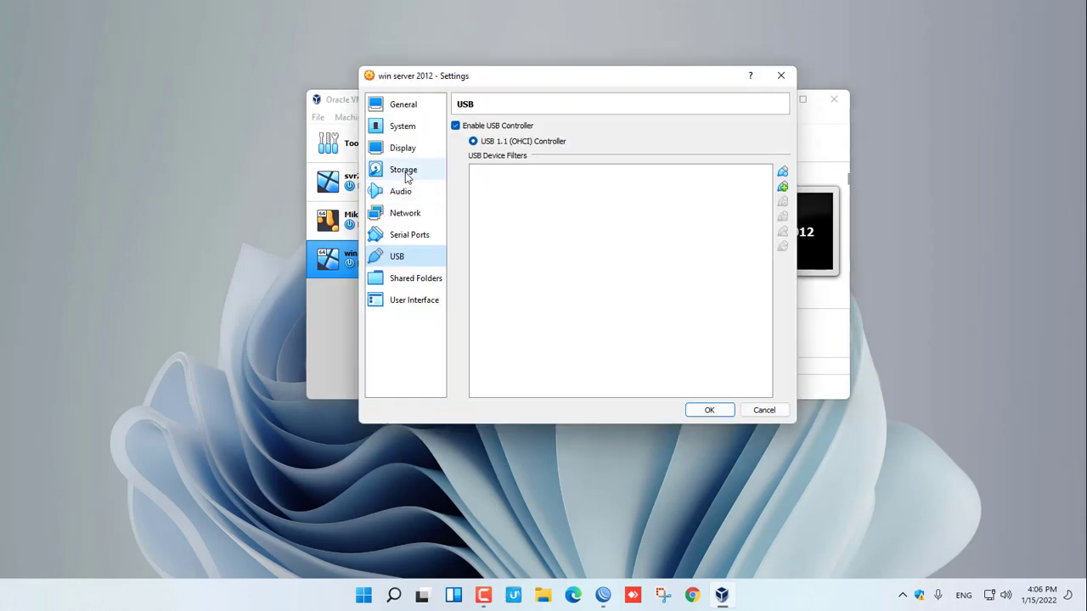
{"action": "left_click", "coordinate": [404, 174]}
{"action": "left_click", "coordinate": [486, 176]}
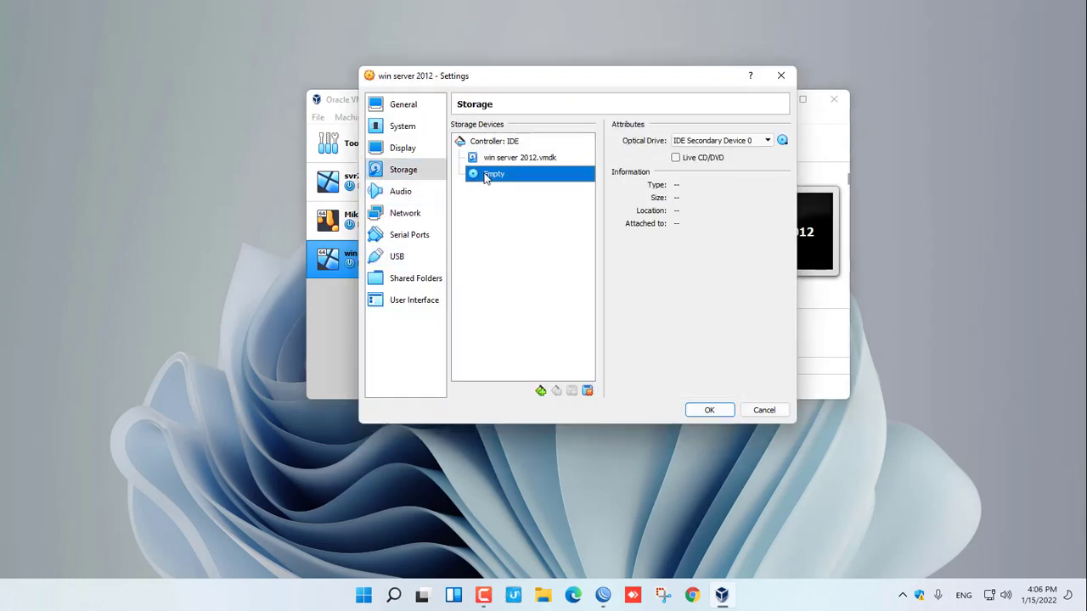
{"action": "left_click", "coordinate": [767, 141]}
{"action": "left_click", "coordinate": [781, 141]}
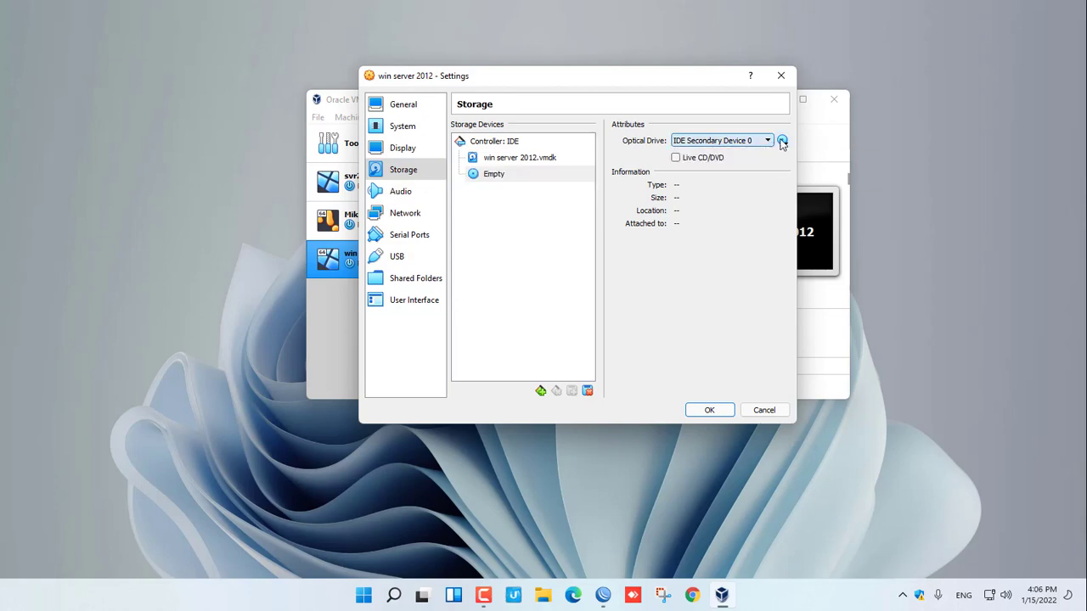
{"action": "left_click", "coordinate": [782, 141]}
{"action": "left_click", "coordinate": [817, 173]}
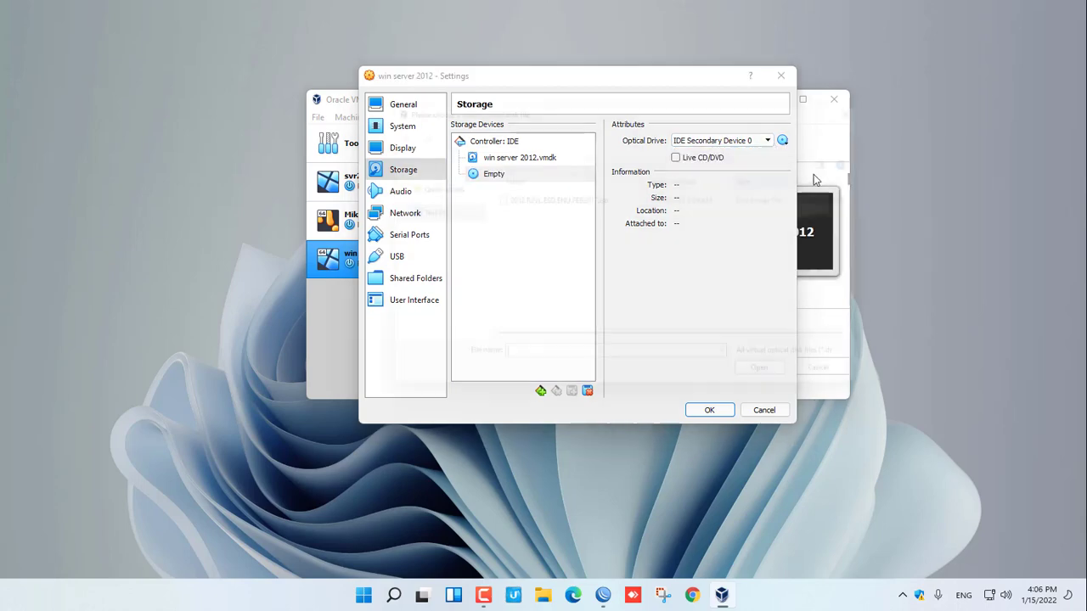
{"action": "left_click", "coordinate": [574, 200]}
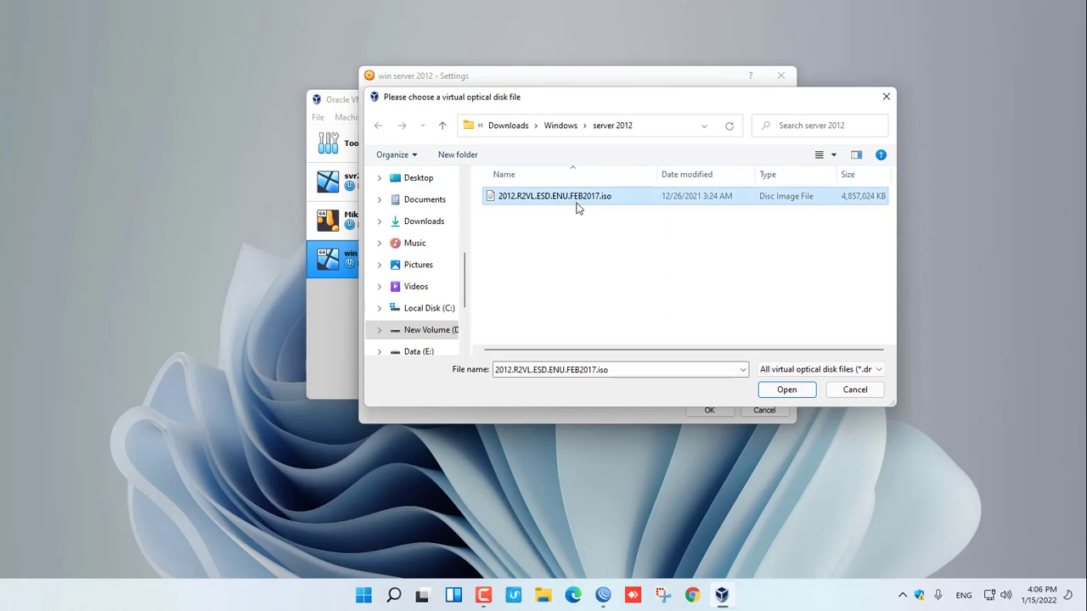
{"action": "left_click", "coordinate": [776, 389]}
{"action": "left_click", "coordinate": [709, 410]}
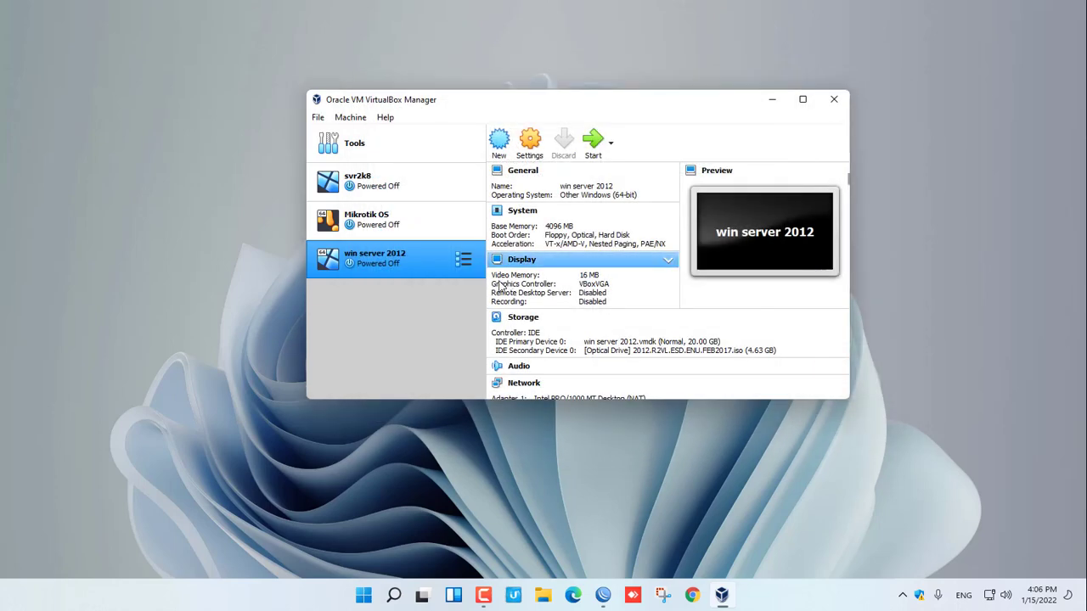
- Start the win server 2012 VM, minimize the Manager, and reposition the VM window
{"action": "left_click", "coordinate": [589, 146]}
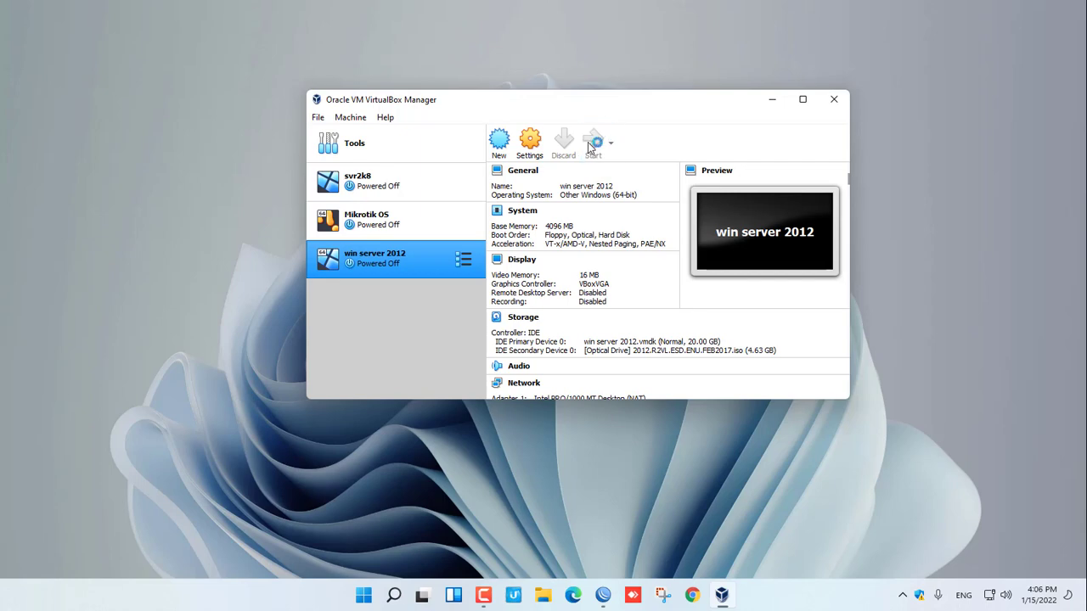
{"action": "left_click", "coordinate": [771, 102]}
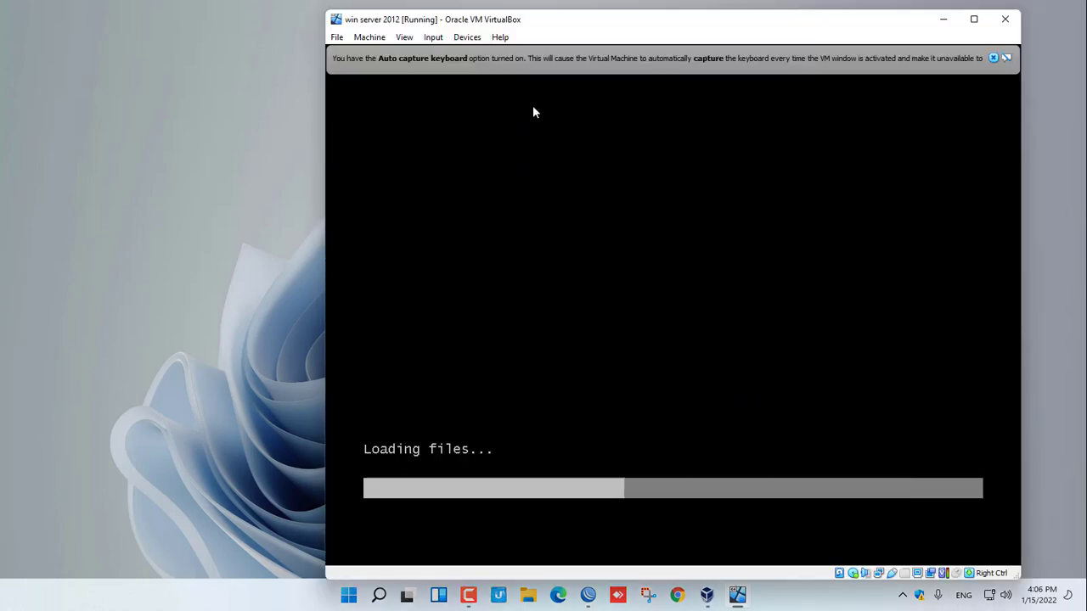
{"action": "left_click_drag", "start_coordinate": [581, 20], "coordinate": [487, 15]}
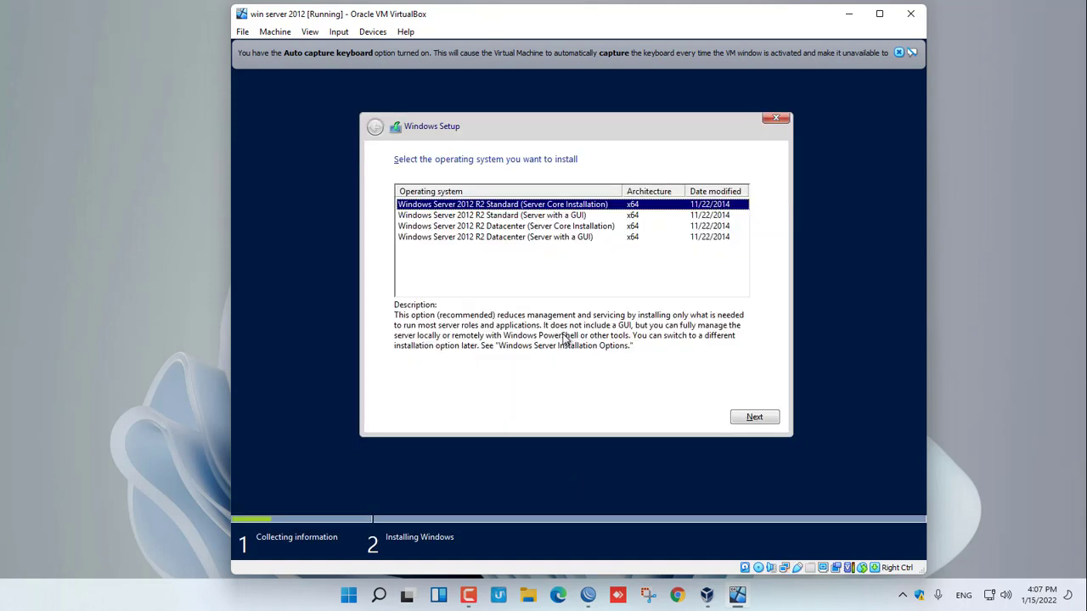
- Install Standard (Server with a GUI), accepting the license and creating a 20480 MB partition on Drive 0
{"action": "left_click", "coordinate": [546, 217]}
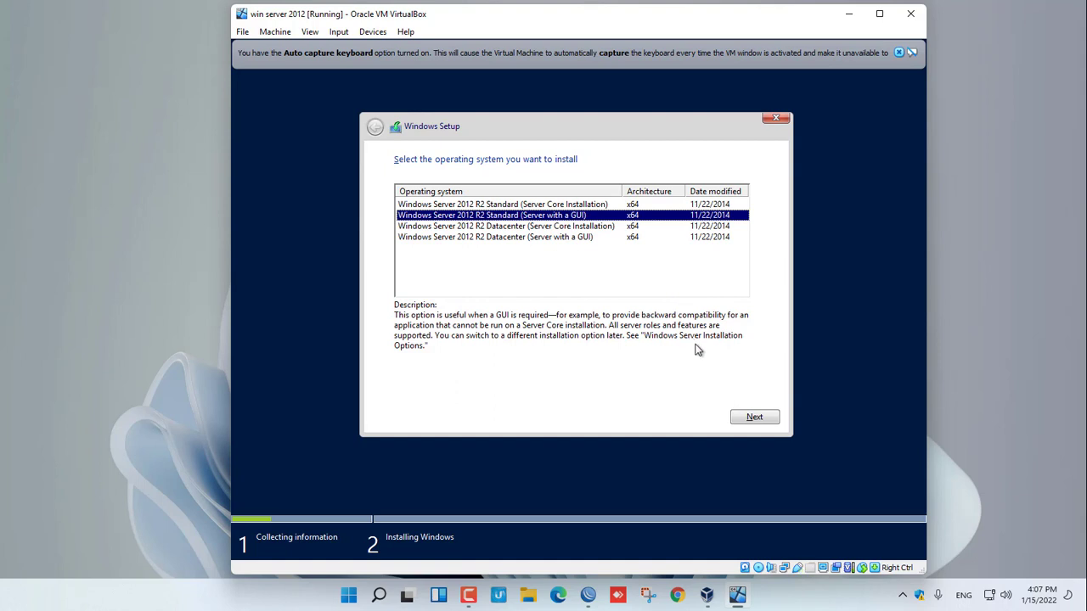
{"action": "left_click", "coordinate": [749, 414]}
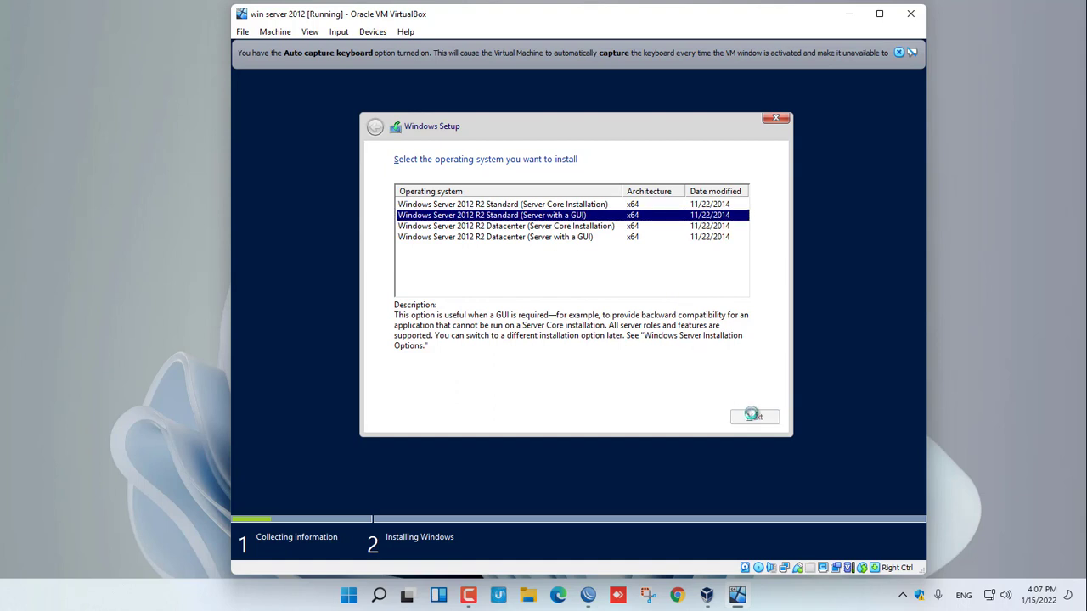
{"action": "left_click", "coordinate": [409, 387]}
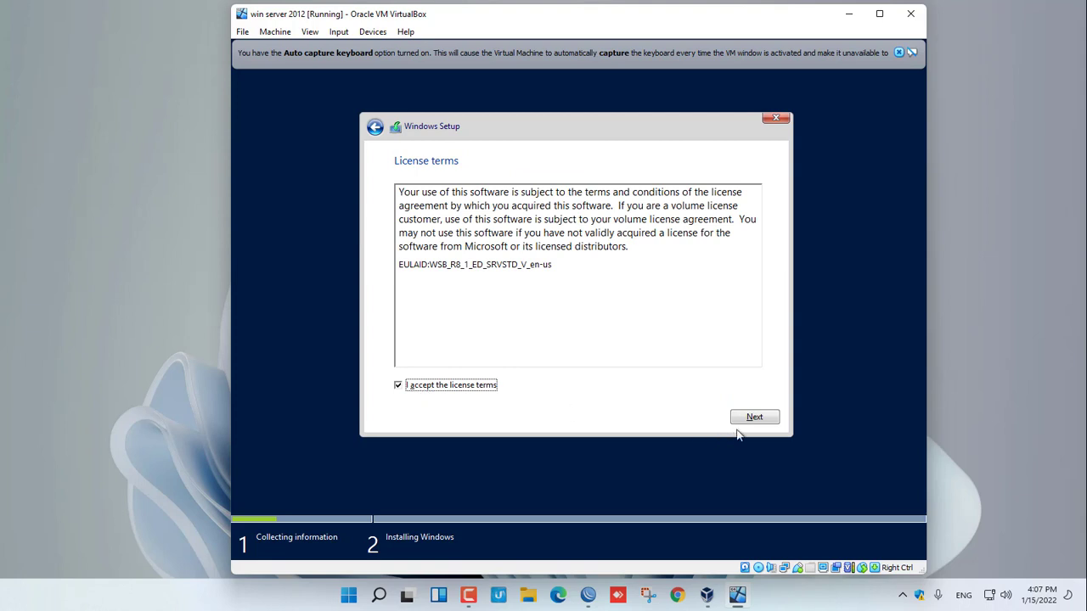
{"action": "left_click", "coordinate": [767, 419]}
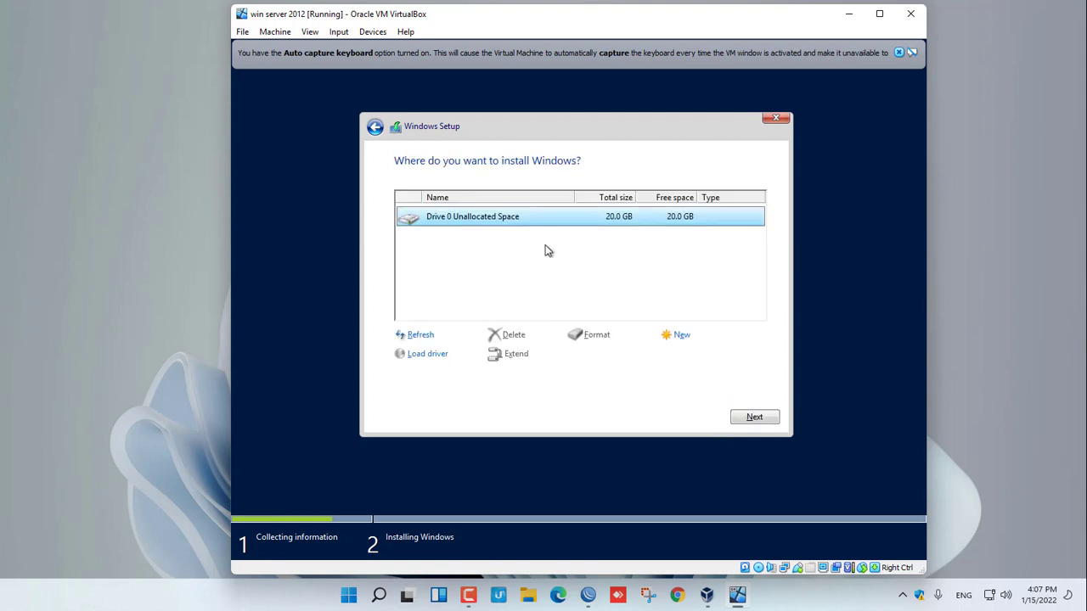
{"action": "left_click", "coordinate": [678, 335]}
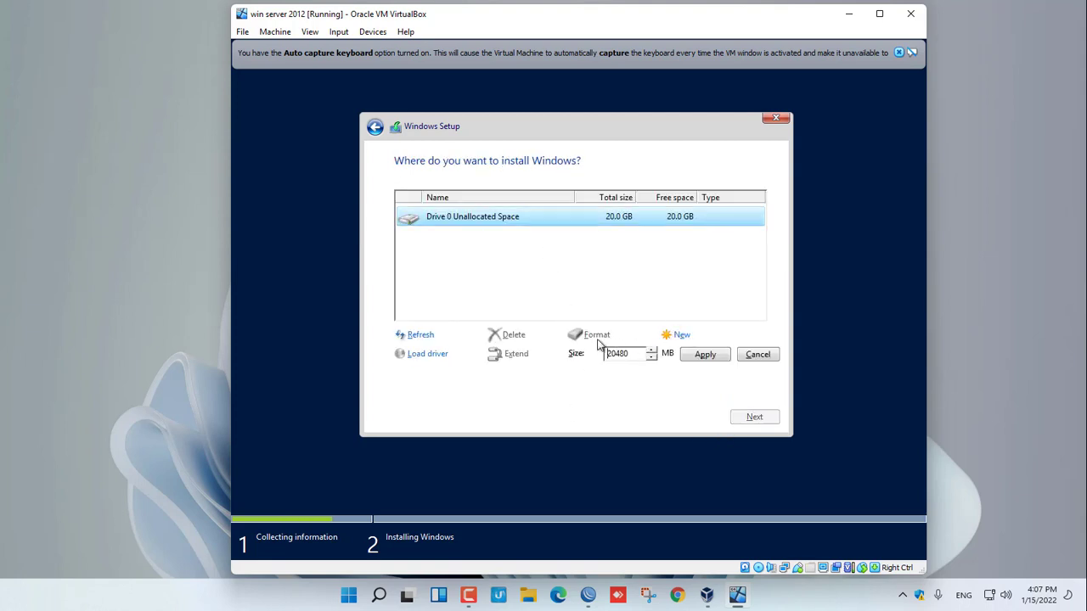
{"action": "left_click", "coordinate": [702, 360]}
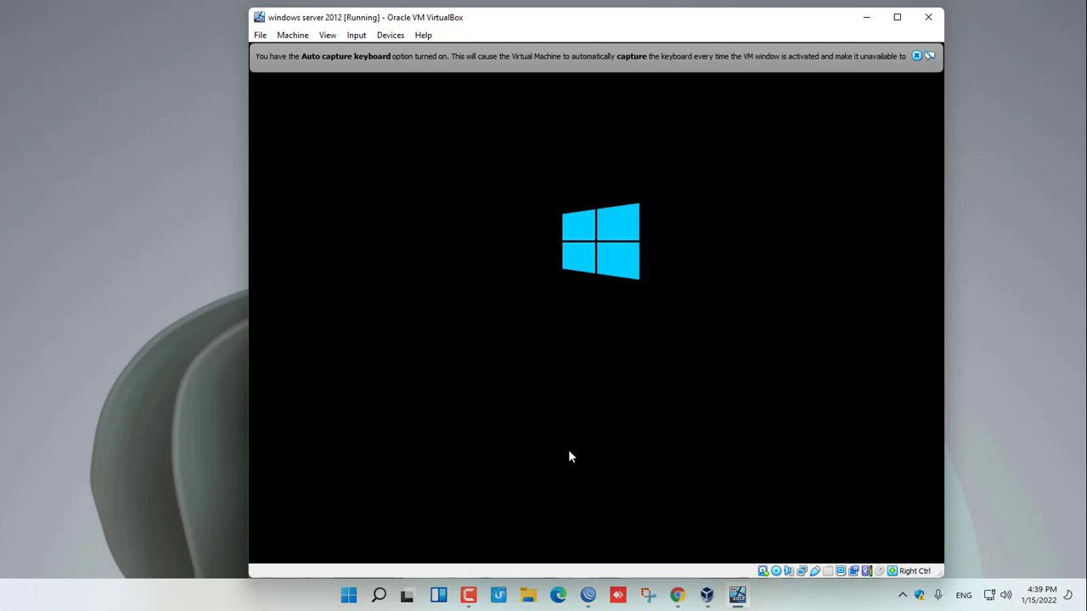
- Enter and confirm the Administrator account password inside the VM, then finish Windows setup
{"action": "left_click", "coordinate": [470, 598]}
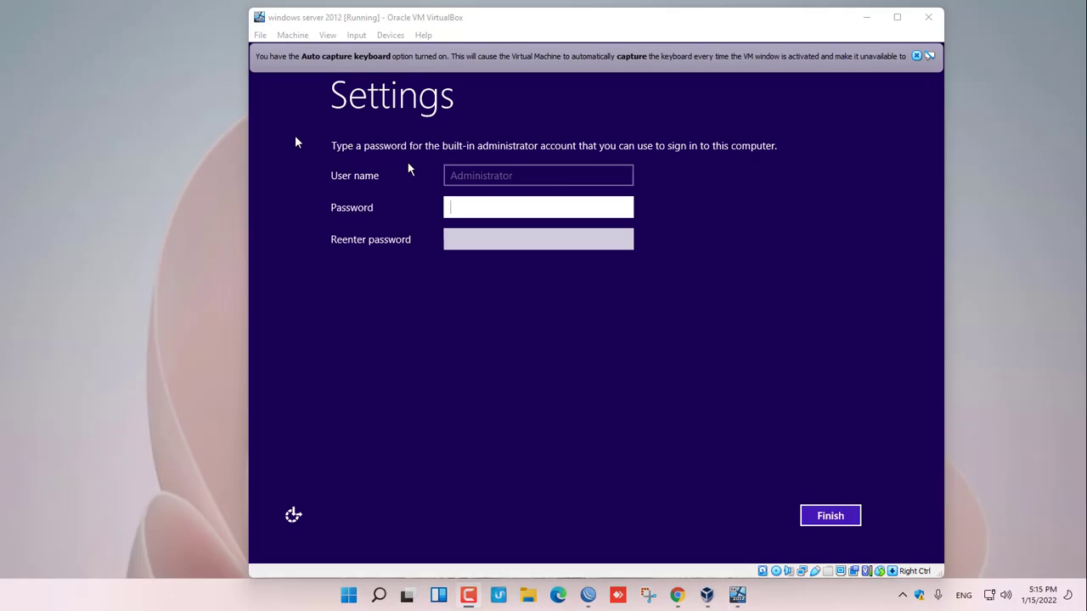
{"action": "left_click", "coordinate": [296, 142]}
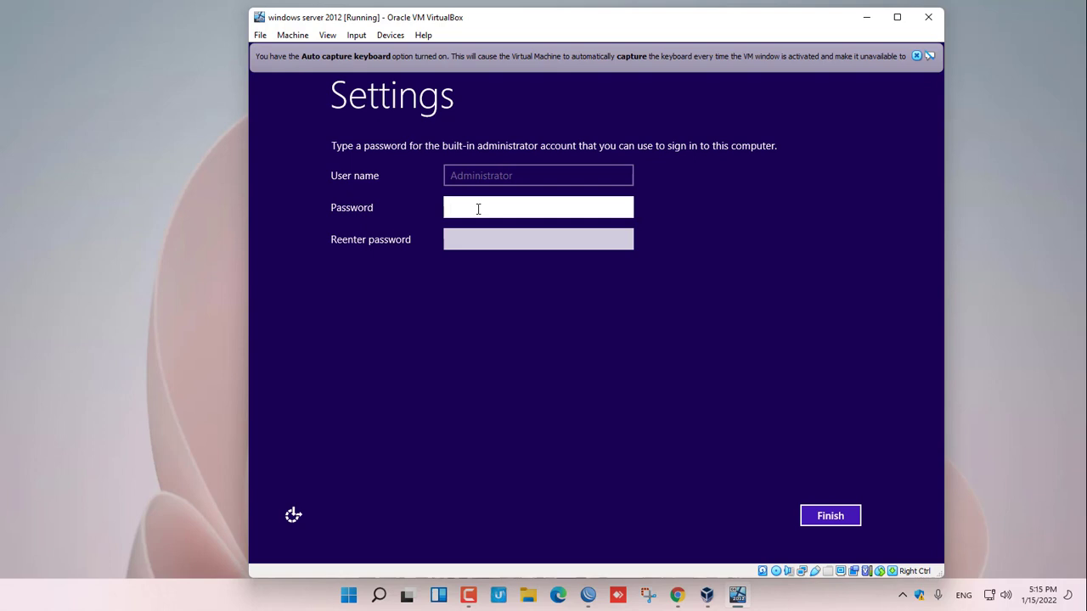
{"action": "type", "text": "P@ssw0rd1"}
{"action": "key", "text": "Tab"}
{"action": "type", "text": "P@ssw0rd1"}
{"action": "left_click", "coordinate": [832, 516]}
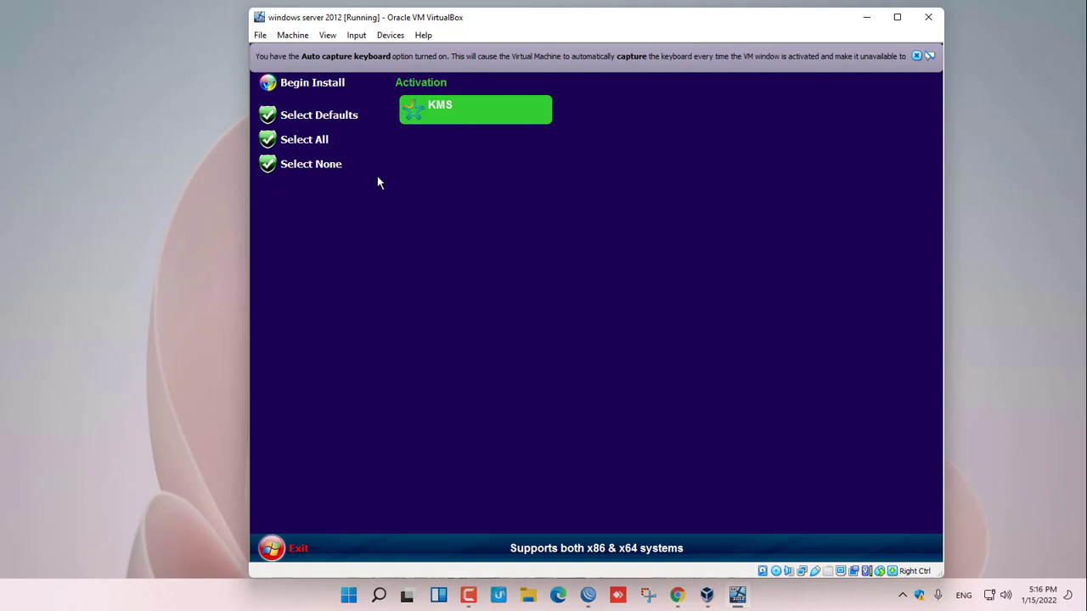
- Select all offered WPI items and start the KMS activation install
{"action": "left_click", "coordinate": [322, 145]}
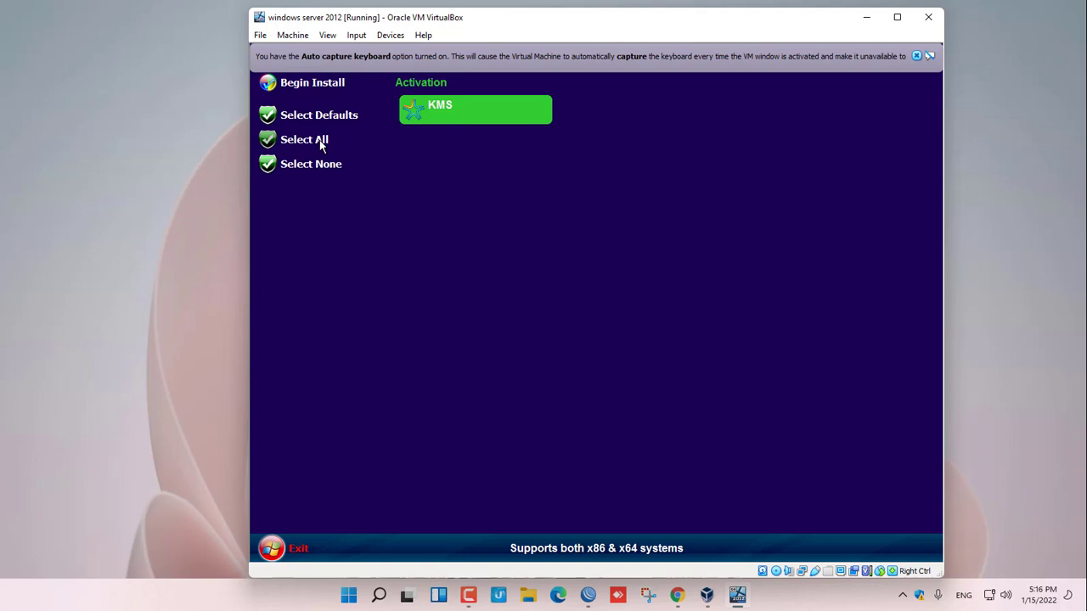
{"action": "left_click", "coordinate": [318, 84]}
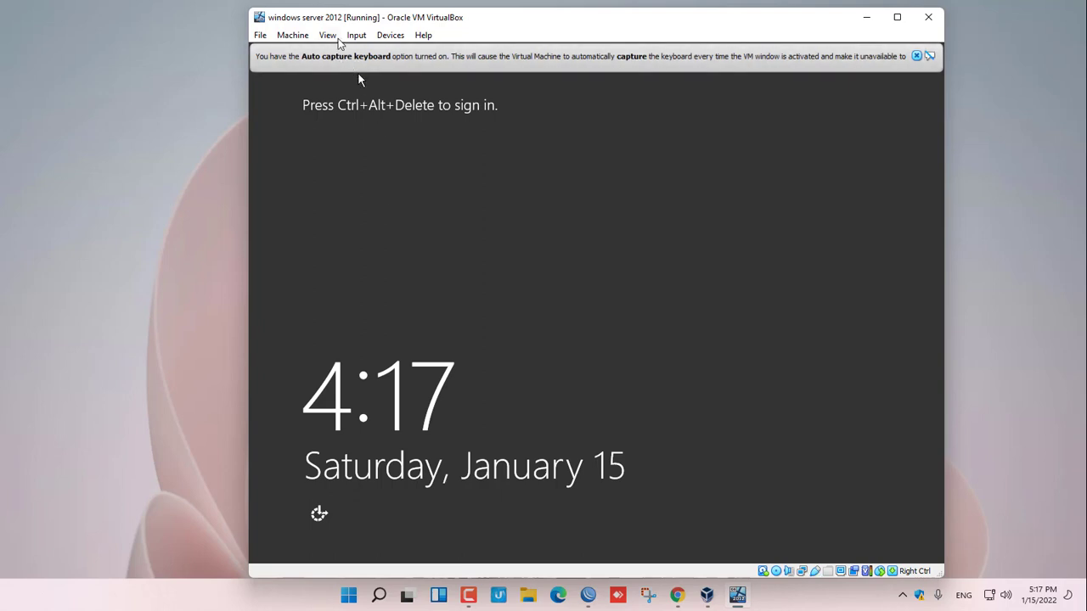
- Sign in via Insert Ctrl-Alt-Del and the password, then close This PC and reposition the System window
{"action": "left_click", "coordinate": [356, 35]}
{"action": "left_click", "coordinate": [475, 53]}
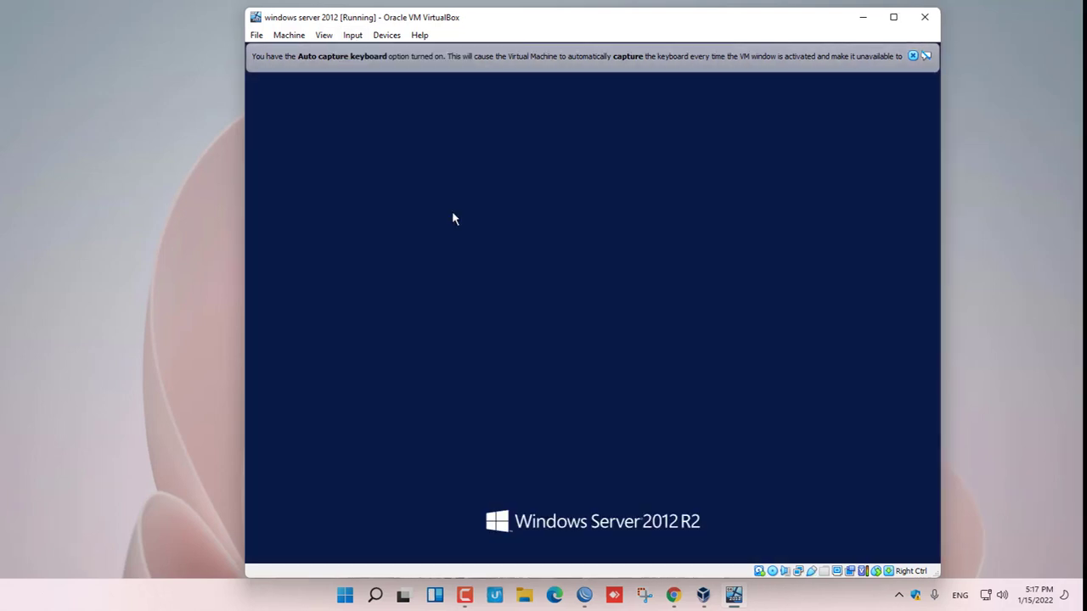
{"action": "key", "text": "Return"}
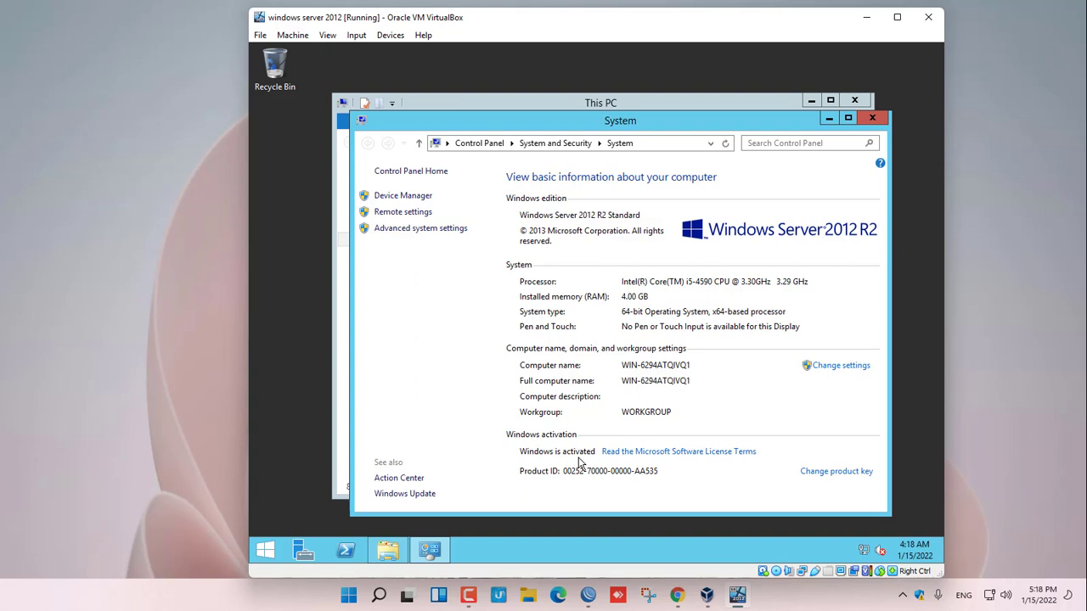
{"action": "left_click", "coordinate": [854, 100]}
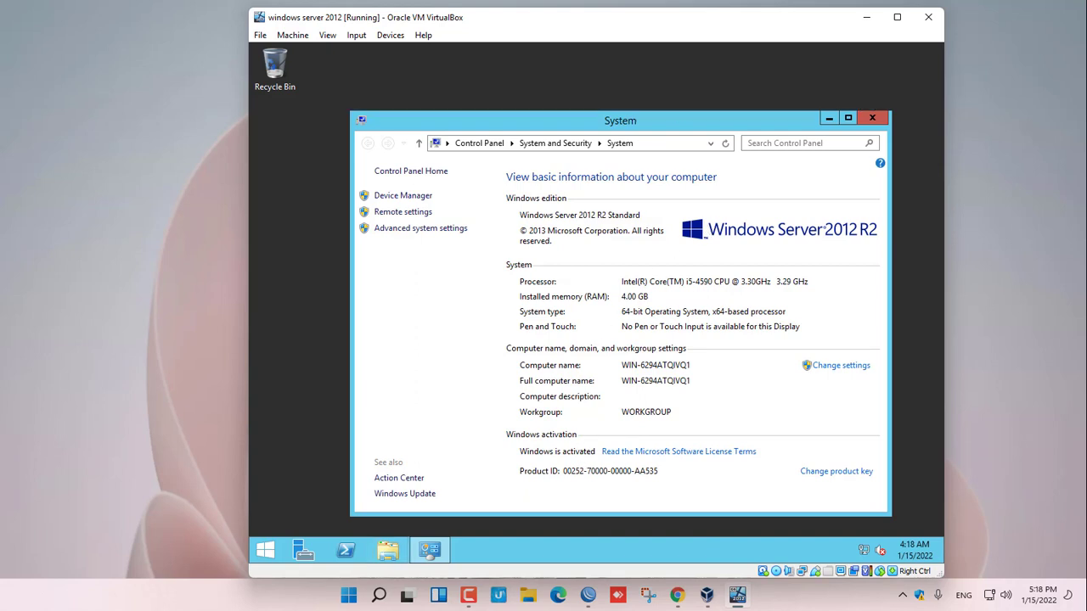
{"action": "left_click_drag", "start_coordinate": [679, 127], "coordinate": [655, 111]}
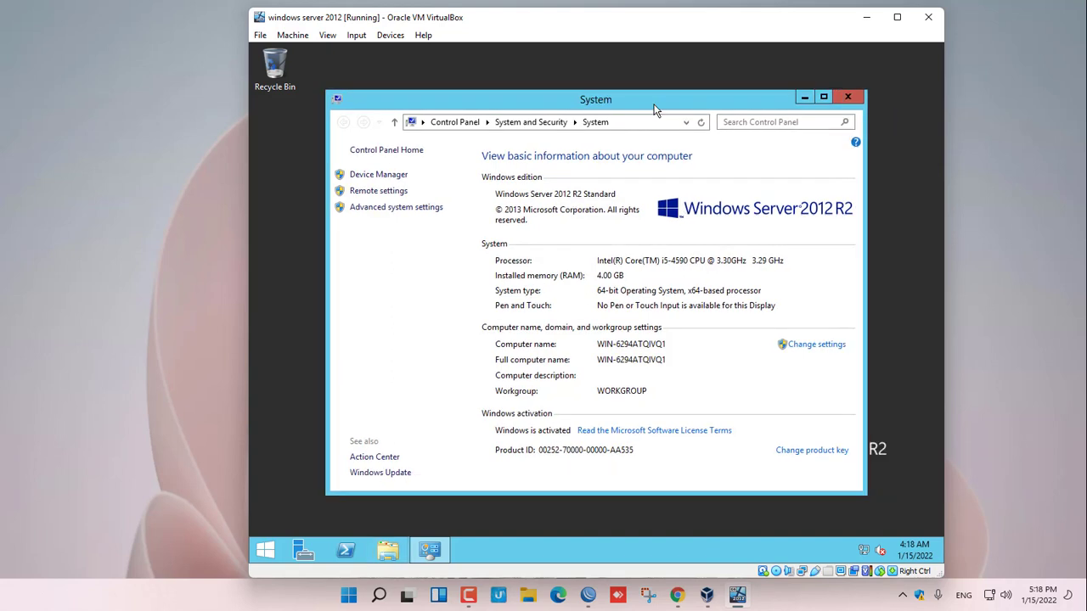